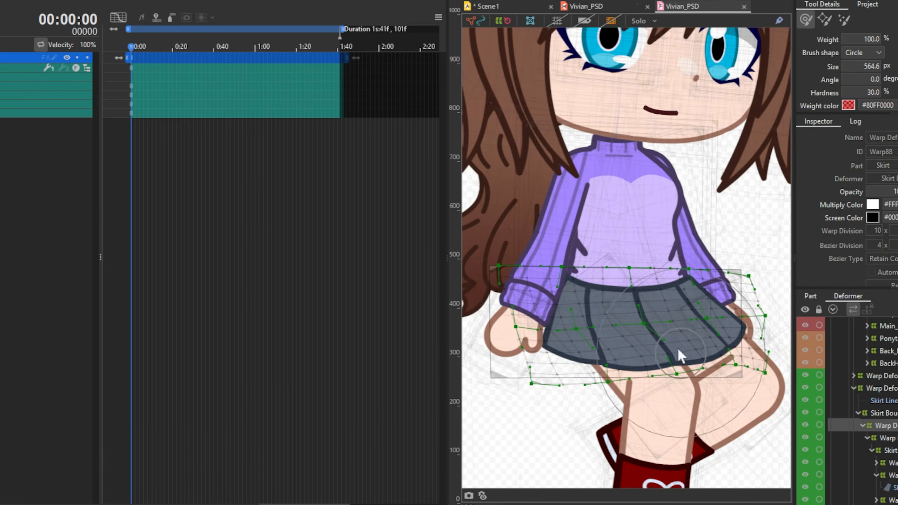
scroll(678, 323, down, 3)
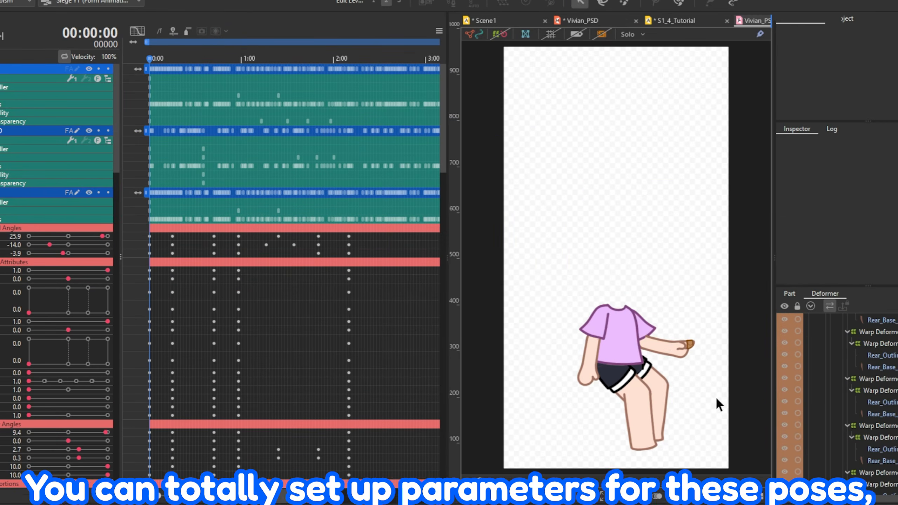
scroll(605, 460, up, 5)
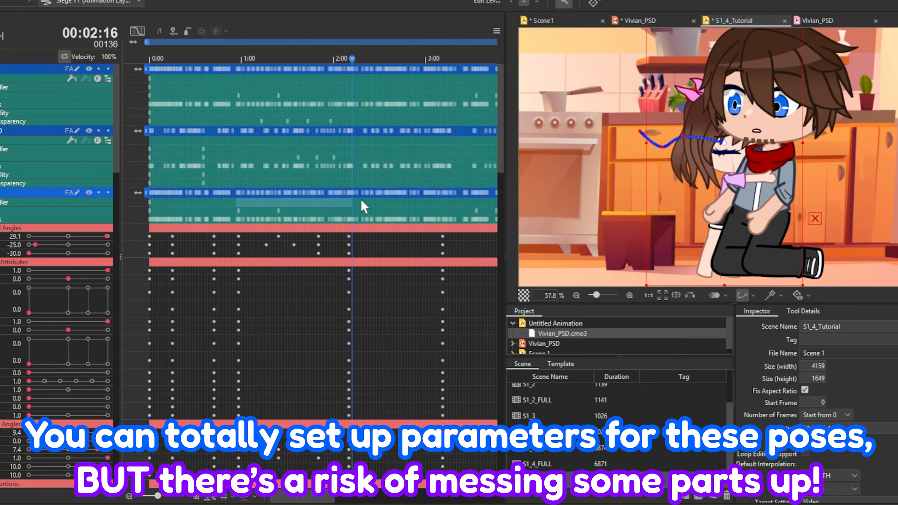
click(319, 204)
drag(236, 204, 397, 421)
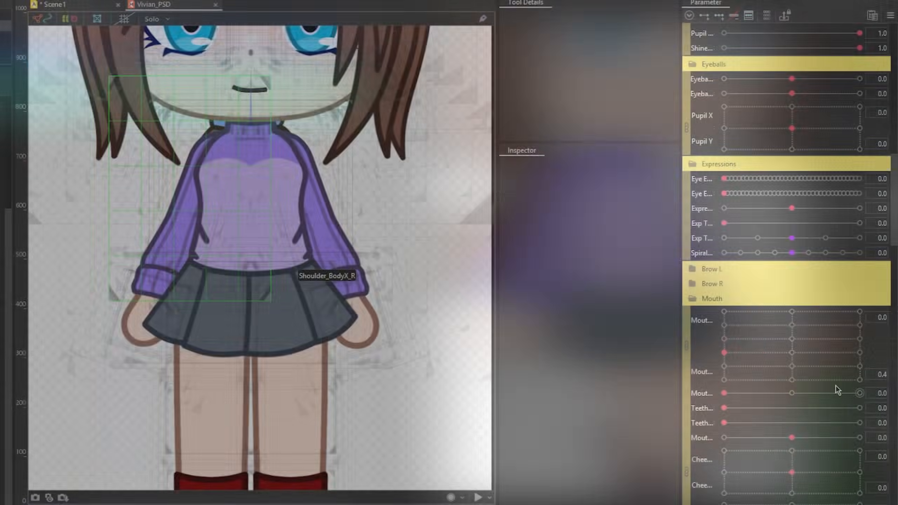
- Look through the model's parameter groups from Mouth through Clothes, Arm L, Leg L and Leg R to Bag
scroll(763, 382, down, 10)
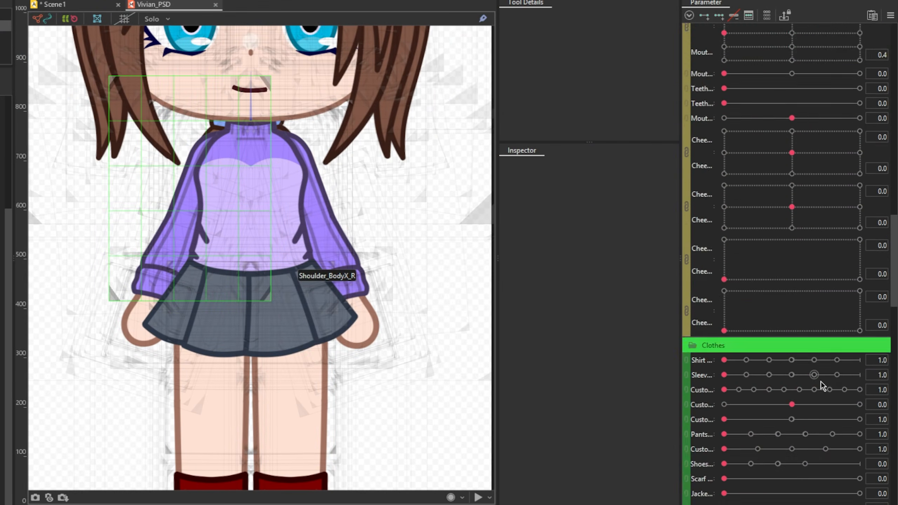
drag(792, 188, 763, 245)
scroll(785, 407, down, 10)
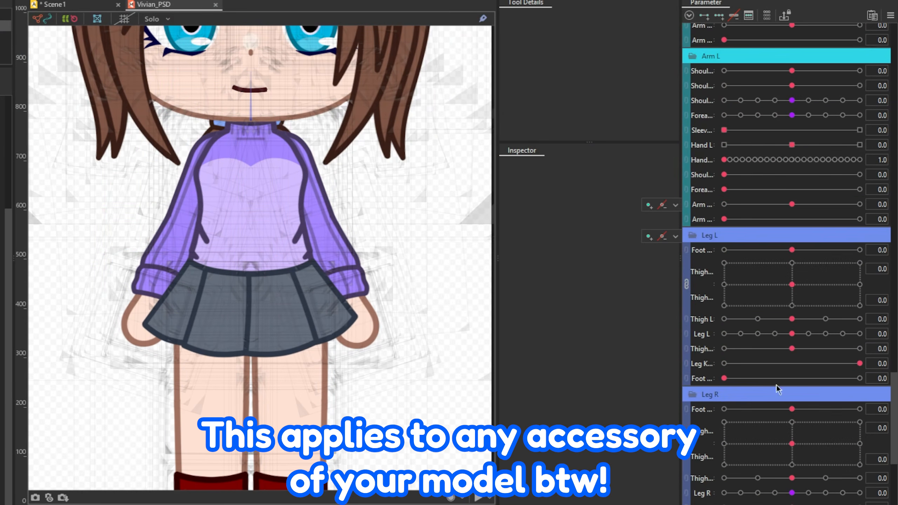
drag(801, 320, 793, 355)
scroll(798, 341, down, 4)
scroll(290, 309, down, 3)
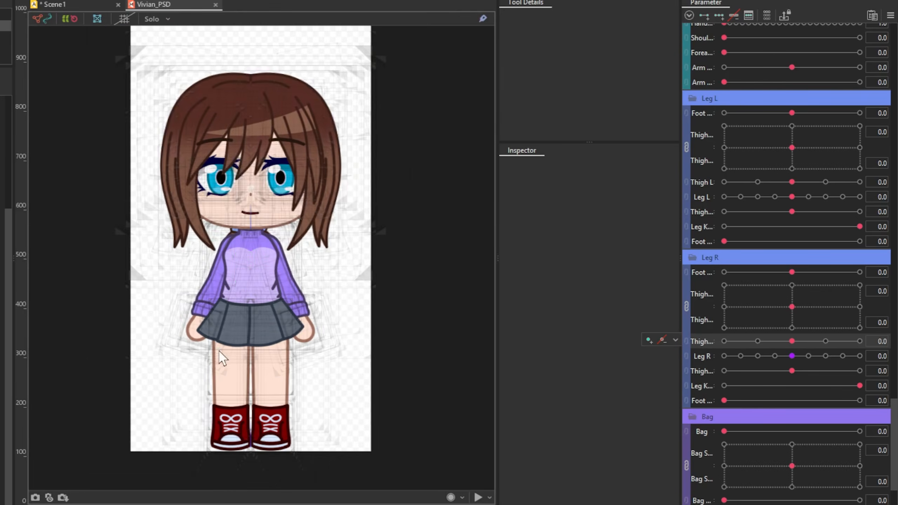
scroll(236, 283, up, 2)
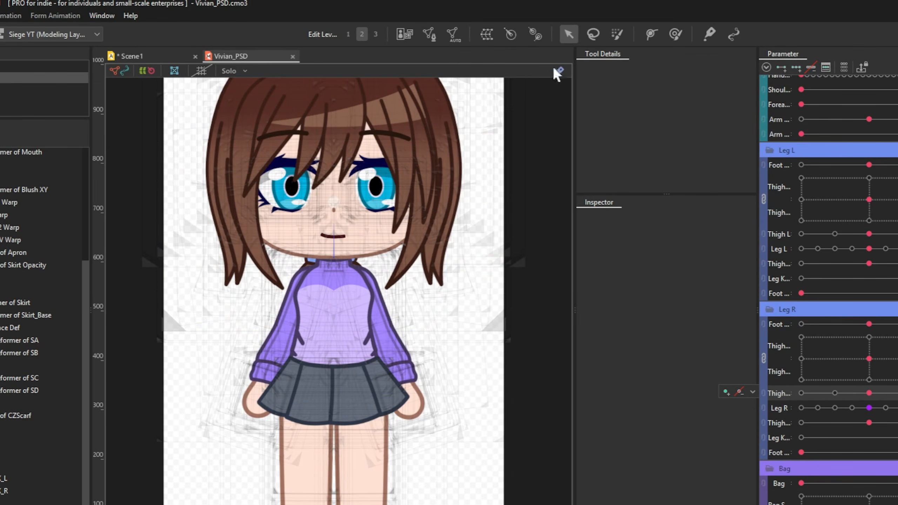
- Open Scene1 and inspect the posed character's skirt up close, where it meets the raised thigh and the shorts
click(129, 56)
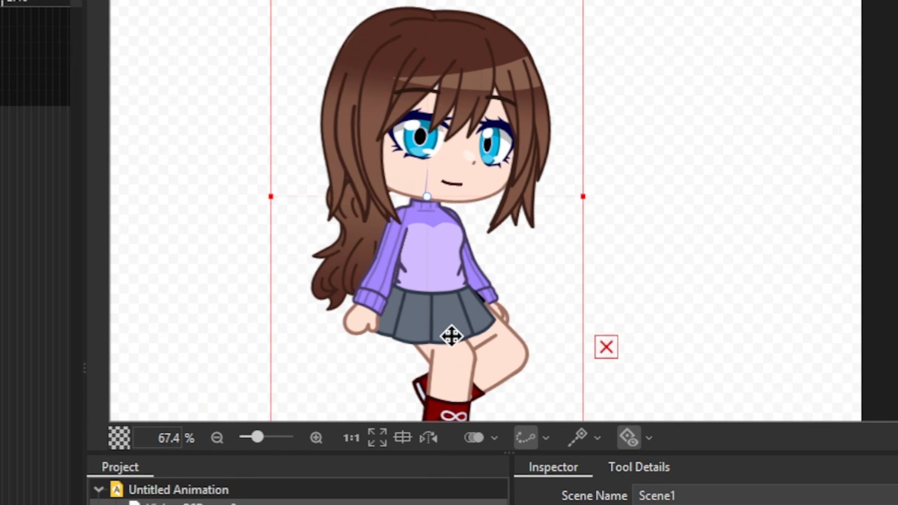
scroll(702, 293, up, 4)
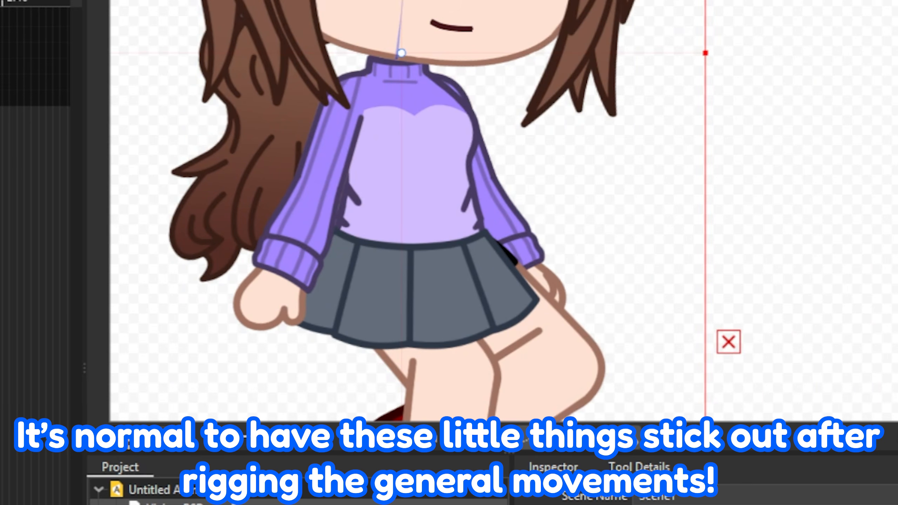
scroll(615, 253, down, 1)
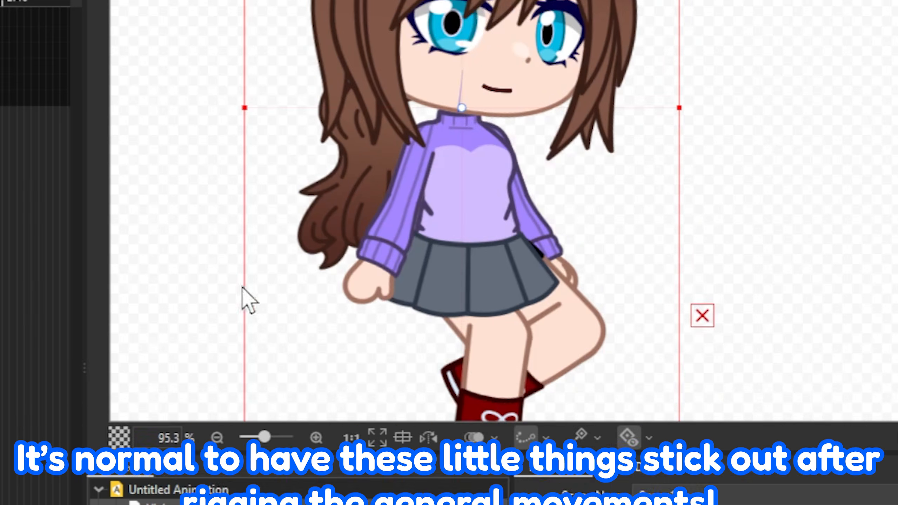
scroll(234, 299, down, 1)
scroll(587, 301, down, 1)
scroll(442, 200, up, 1)
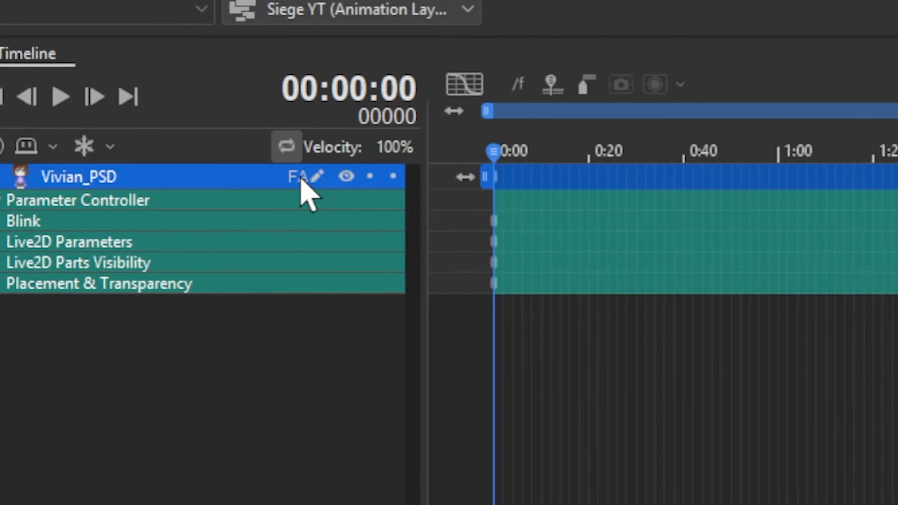
- Open the Vivian_PSD track for form animation editing and show the model's deformer hierarchy
click(402, 217)
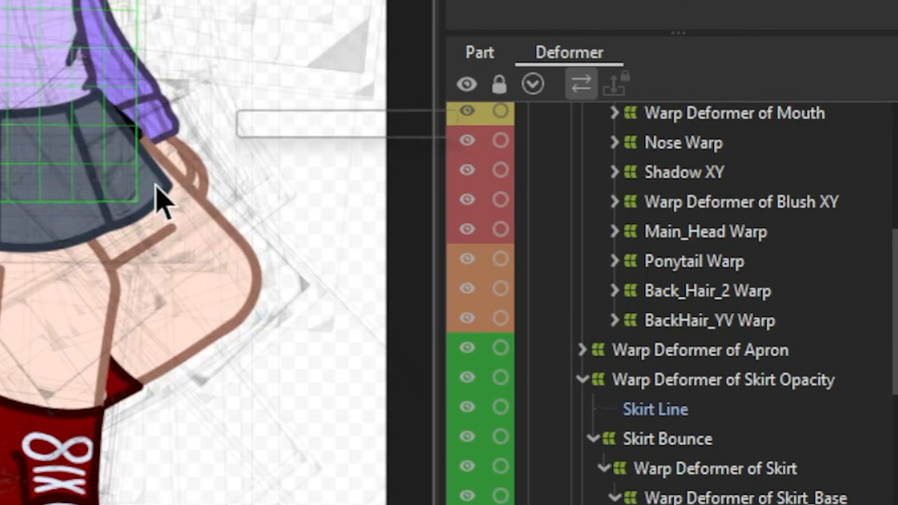
scroll(156, 184, up, 3)
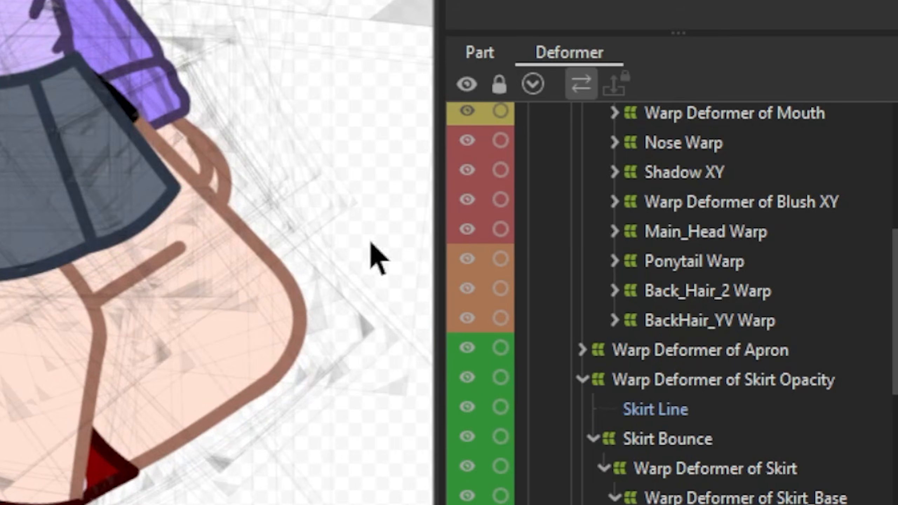
click(478, 53)
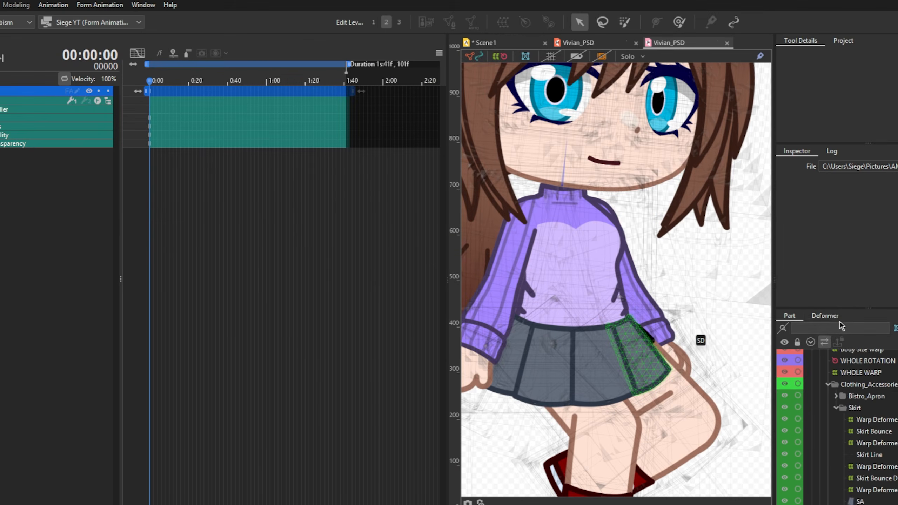
click(832, 316)
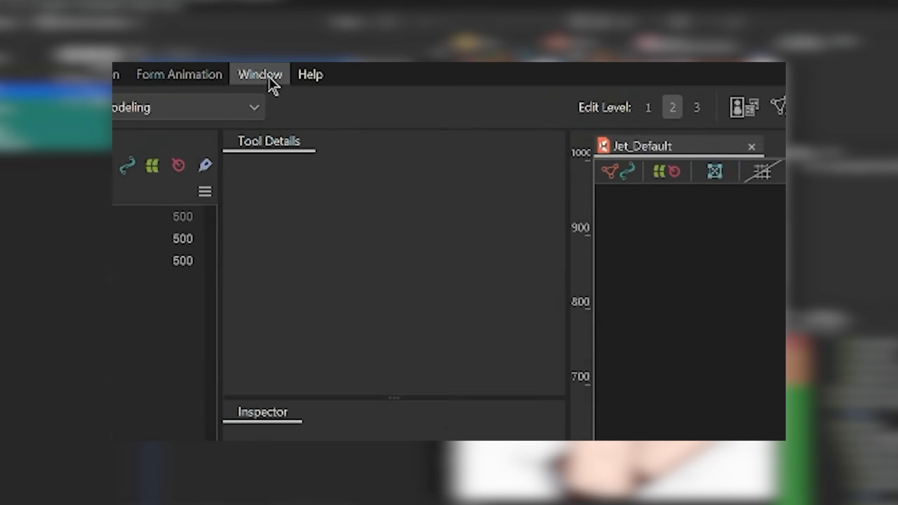
- Add a custom workspace named Workspace 1 in the workspace settings and choose it as the layout
click(268, 77)
mouse_move(456, 113)
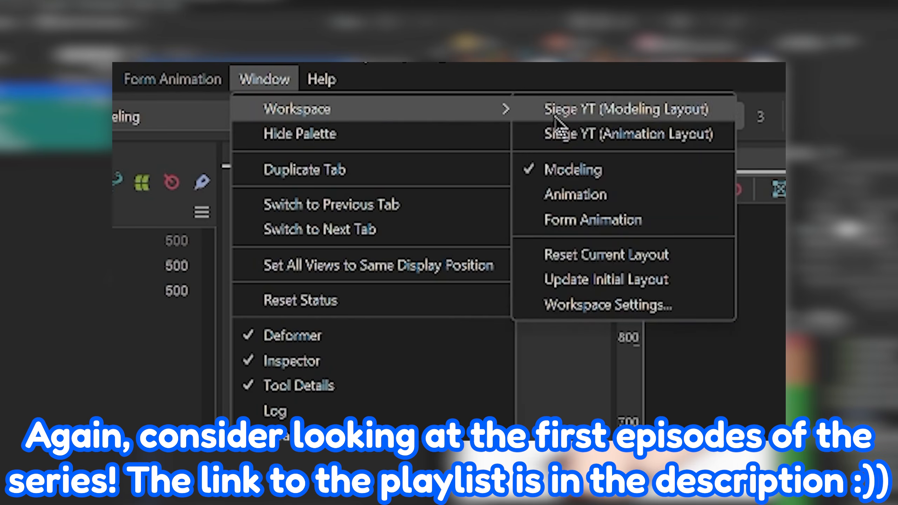
click(608, 304)
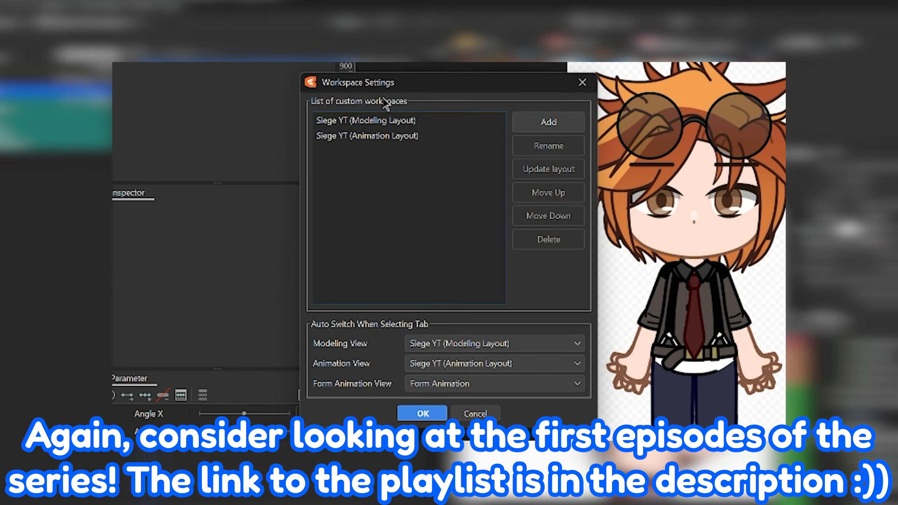
click(560, 124)
text(Work)
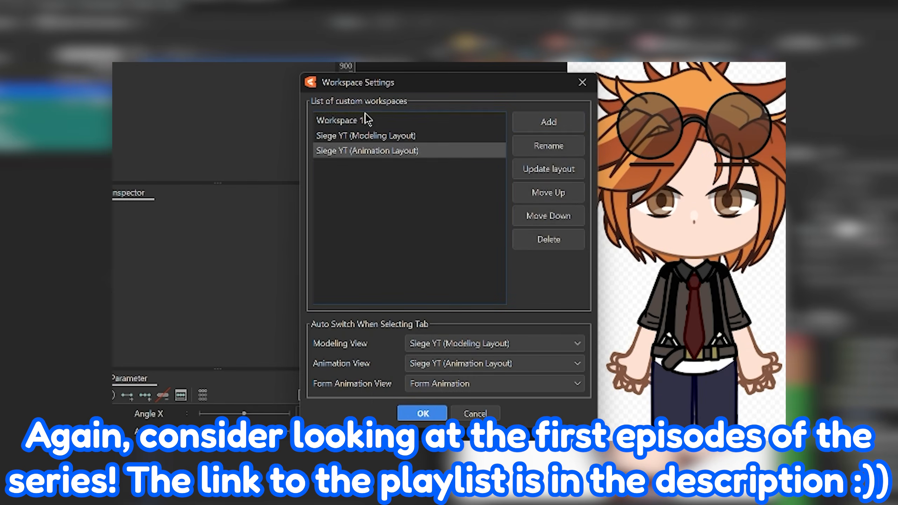
click(365, 117)
click(424, 414)
click(466, 119)
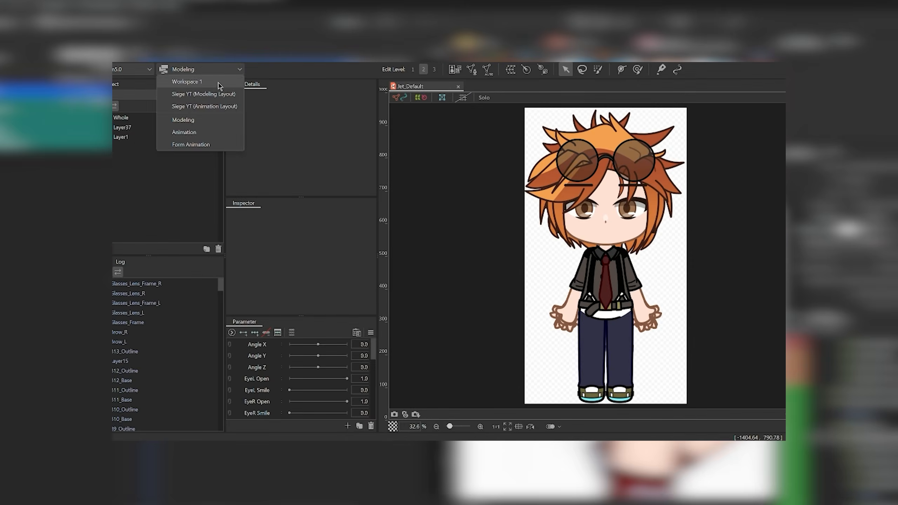
click(422, 151)
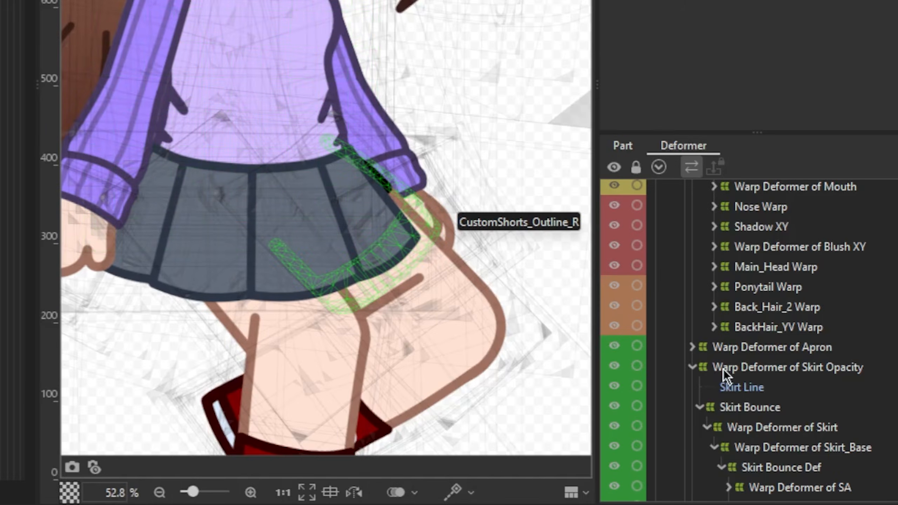
- Reshape the Warp Deformer of Skirt by moving its right-side and lower Bezier control points outward and up over the raised thigh
click(798, 356)
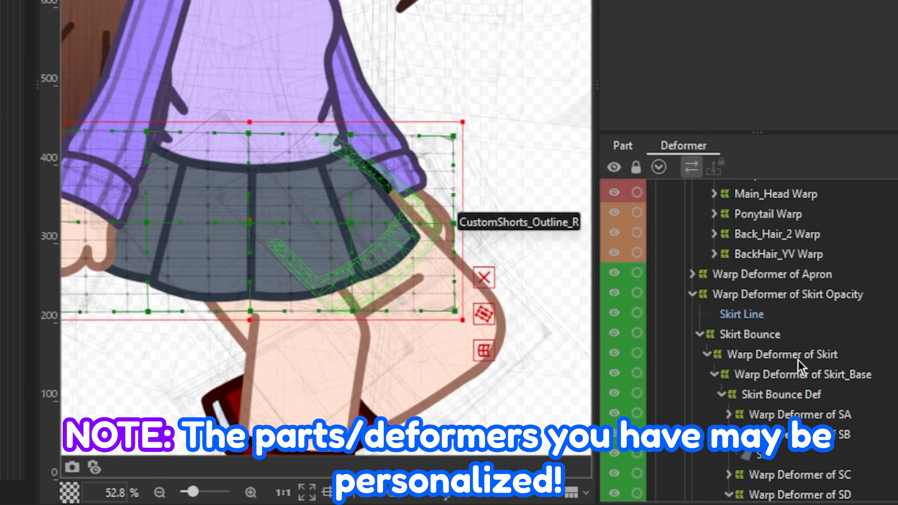
scroll(541, 140, down, 2)
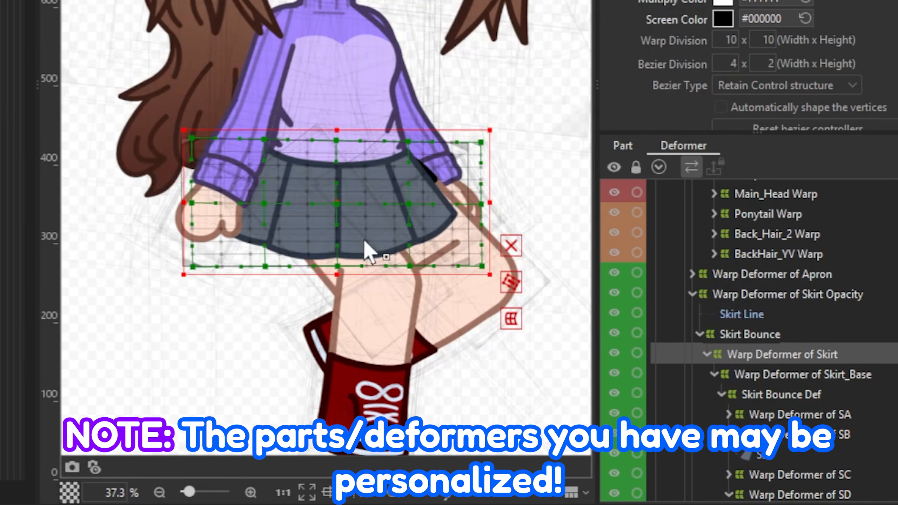
scroll(363, 239, up, 2)
drag(529, 190, 555, 162)
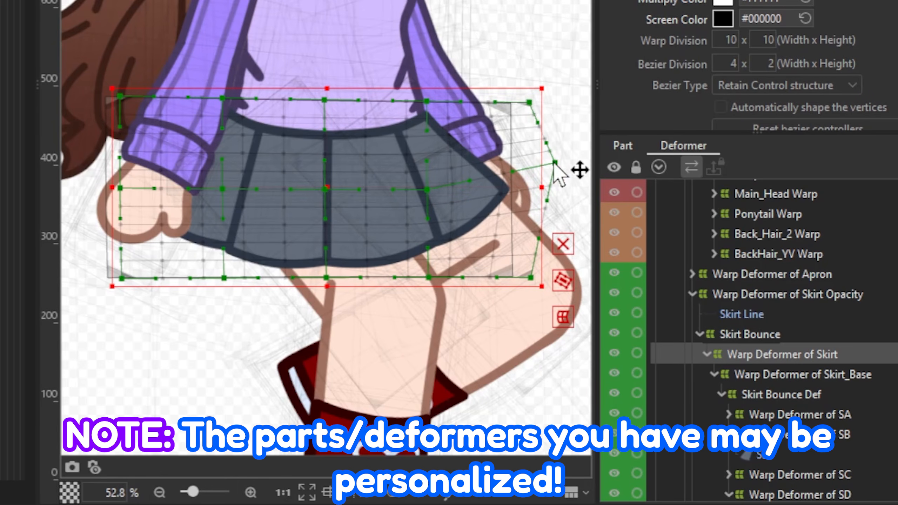
drag(429, 278, 468, 252)
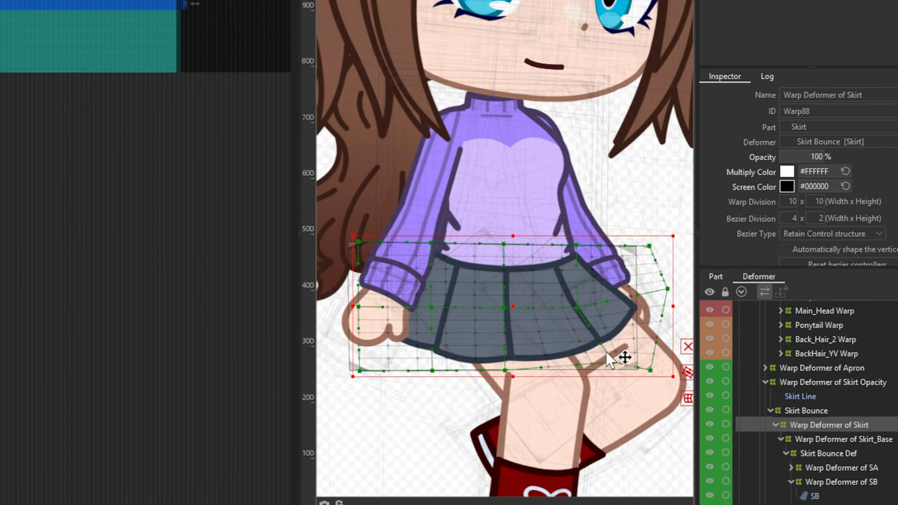
drag(577, 308, 587, 303)
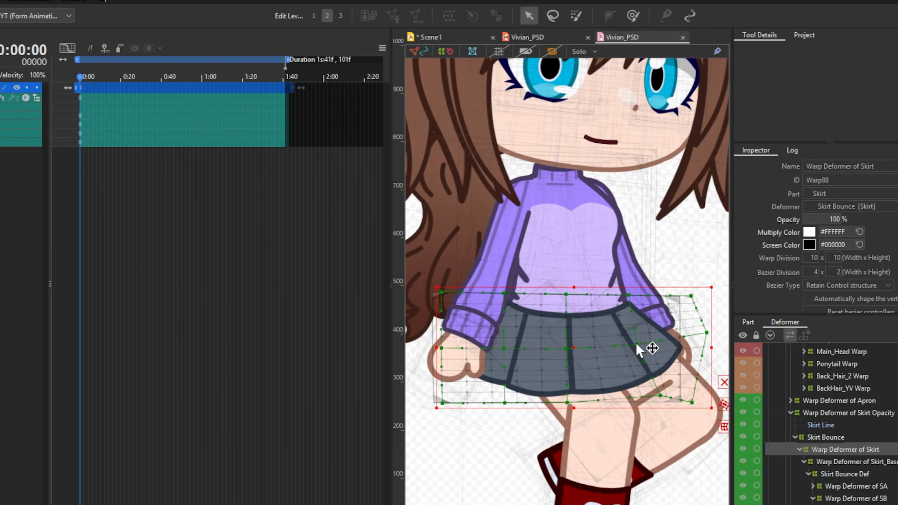
- Shift the skirt's pleats and hem toward the raised leg with the Deform Brush, covering the exposed shorts
click(633, 15)
mouse_move(483, 376)
mouse_down()
mouse_move(475, 381)
mouse_move(490, 416)
mouse_up()
mouse_move(562, 407)
mouse_down()
mouse_move(585, 405)
mouse_move(616, 382)
mouse_up()
drag(567, 356, 584, 354)
drag(509, 373, 497, 378)
drag(643, 412, 711, 405)
drag(725, 329, 720, 341)
drag(666, 245, 665, 248)
drag(450, 392, 458, 391)
- Refine both ends of the skirt's hem with the Deform Brush, check the overall shape and return to the Arrow tool
scroll(616, 371, down, 2)
scroll(606, 394, up, 2)
drag(657, 403, 682, 407)
mouse_move(491, 431)
mouse_down()
mouse_move(502, 410)
mouse_move(516, 423)
mouse_up()
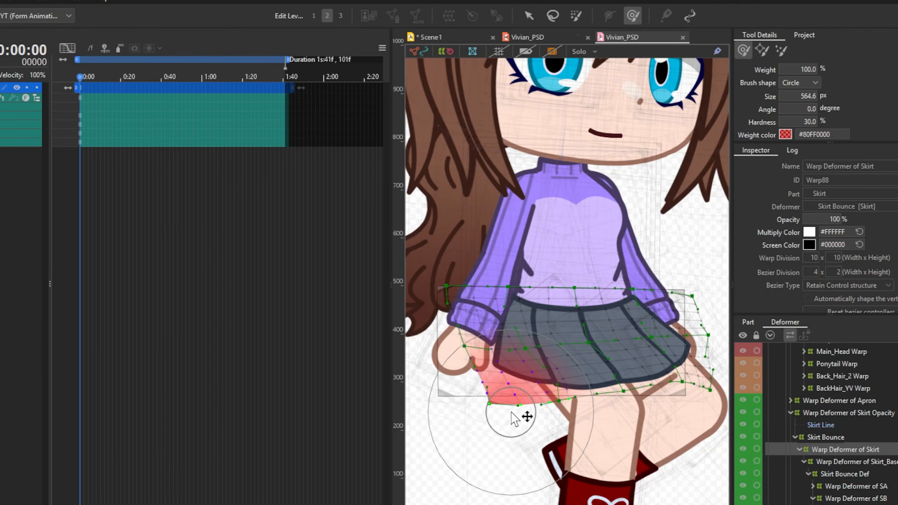
scroll(570, 382, down, 2)
scroll(624, 343, up, 2)
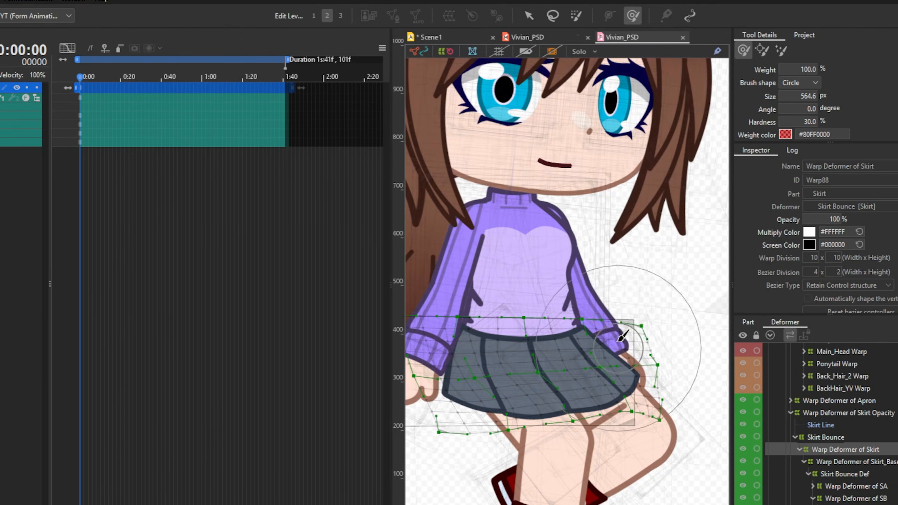
scroll(627, 293, down, 2)
scroll(564, 292, up, 3)
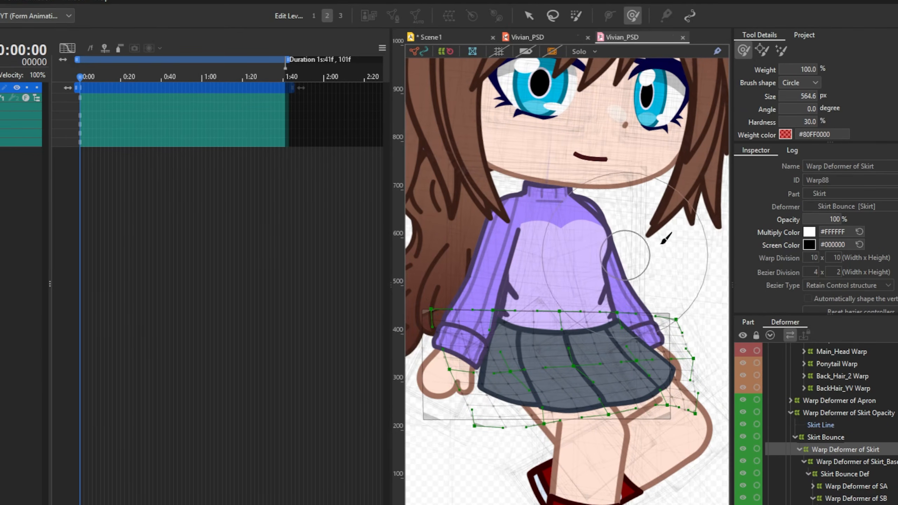
scroll(638, 295, down, 1)
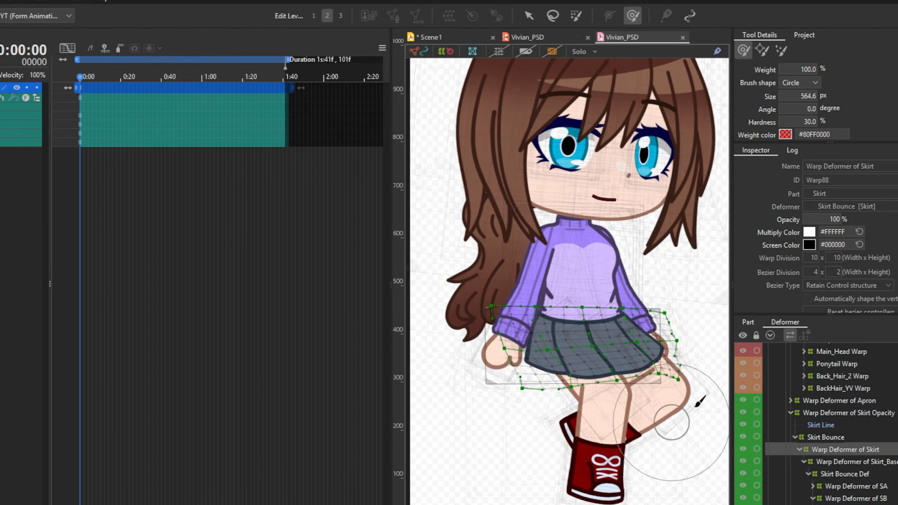
key(v)
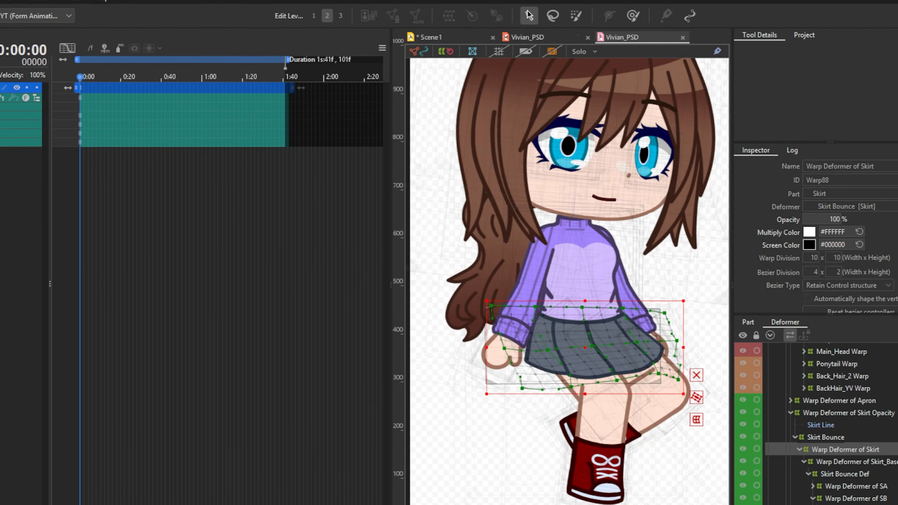
- Test the Skirt sliders under Clothes Physics in Scene1's Live2D Parameters to see how the reshaped skirt moves
click(452, 35)
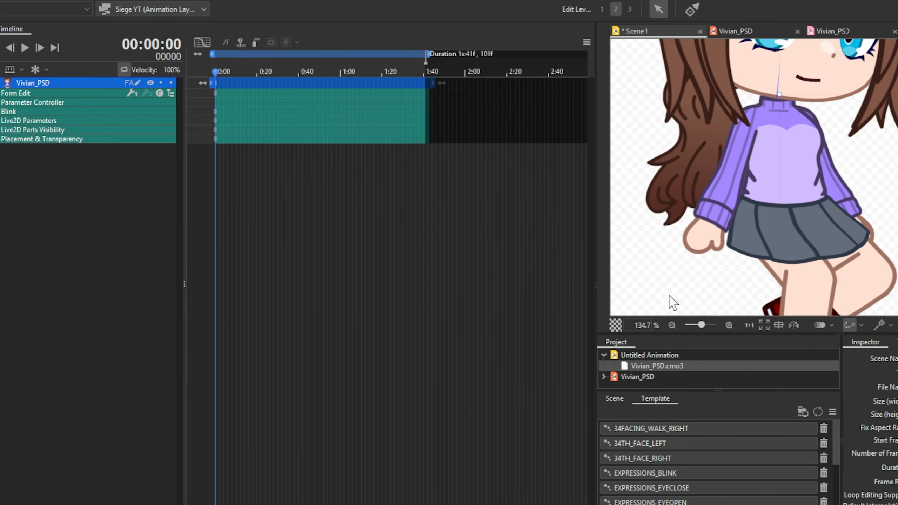
click(1, 121)
scroll(81, 300, down, 10)
drag(128, 321, 236, 315)
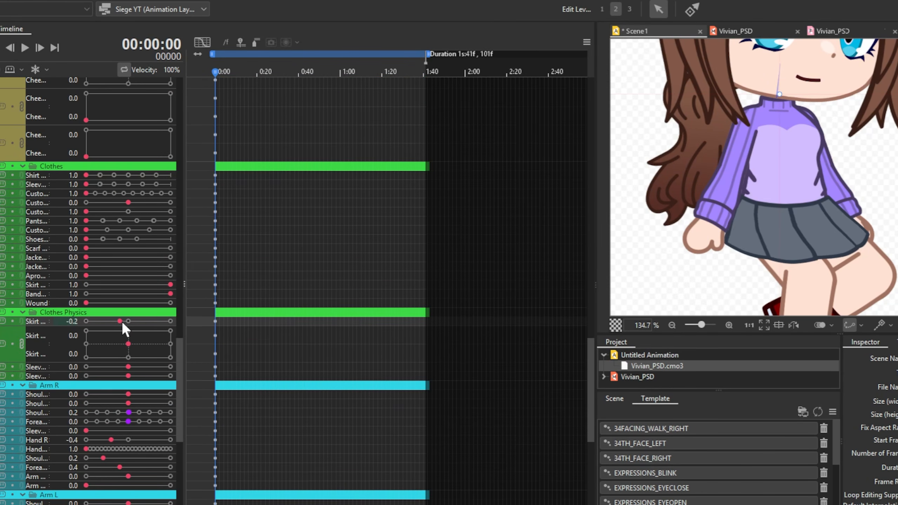
drag(128, 344, 149, 343)
- Set the first Skirt parameter under Clothes Physics to 0.8 and return to the Vivian_PSD form editing view
scroll(120, 389, down, 10)
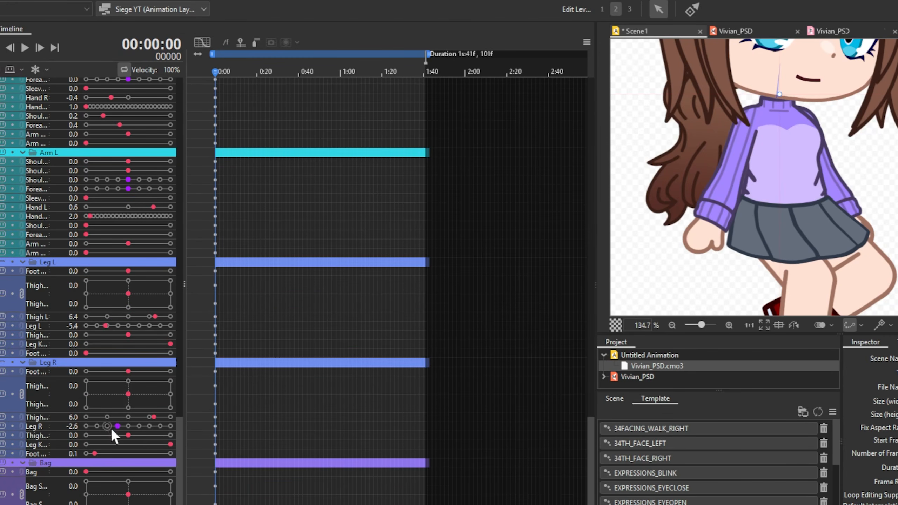
scroll(808, 241, up, 3)
scroll(125, 282, up, 8)
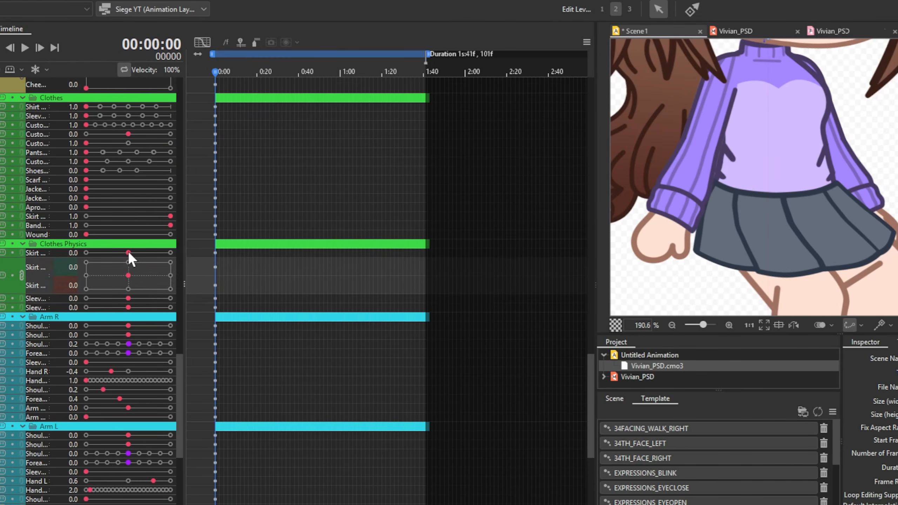
drag(129, 253, 162, 252)
click(848, 29)
scroll(691, 337, up, 3)
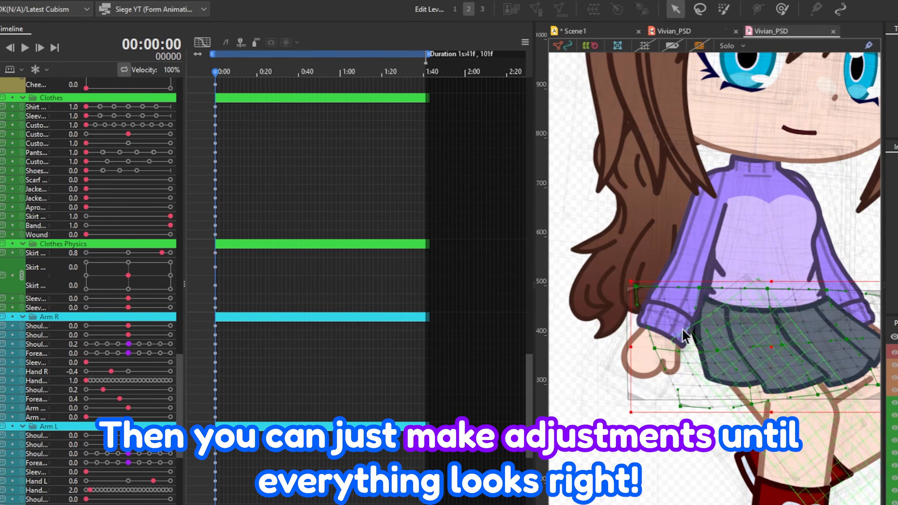
- Refine the skirt with the Deform Brush and test the first Skirt parameter under Clothes Physics in Scene1 at -0.1
click(781, 10)
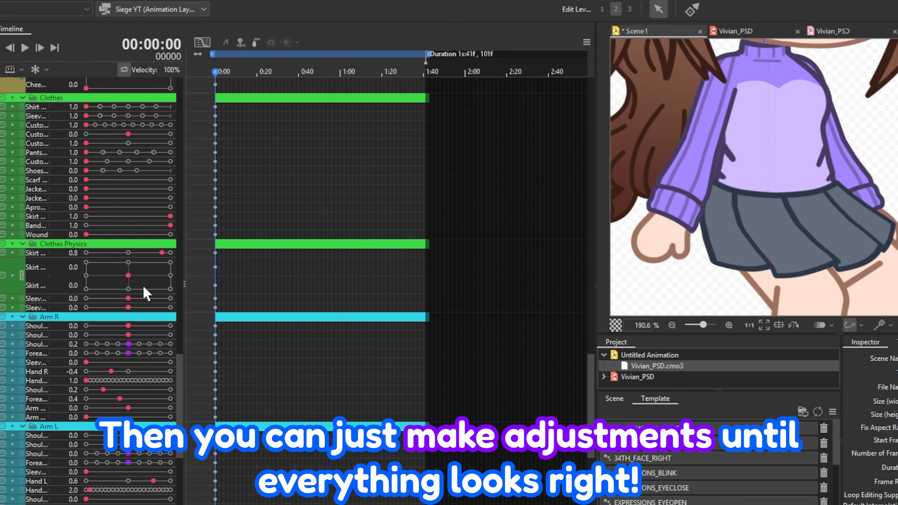
drag(162, 253, 150, 277)
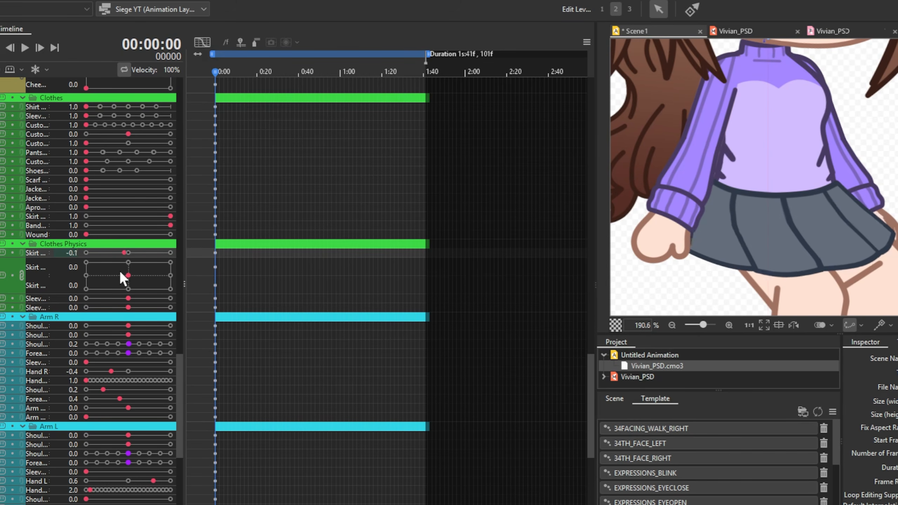
scroll(780, 248, down, 5)
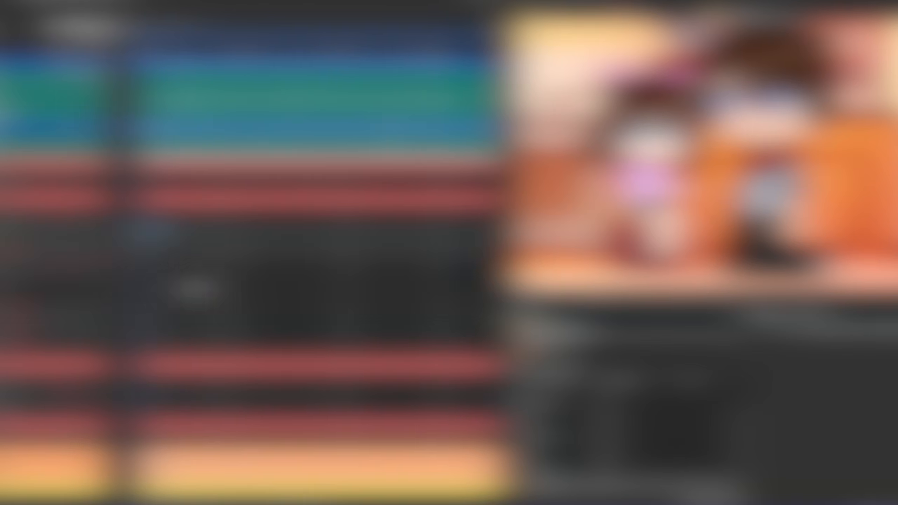
- Play and scrub through the S1_4_Tutorial scene to examine how Vivian and Roderick overlap during the hug
click(155, 291)
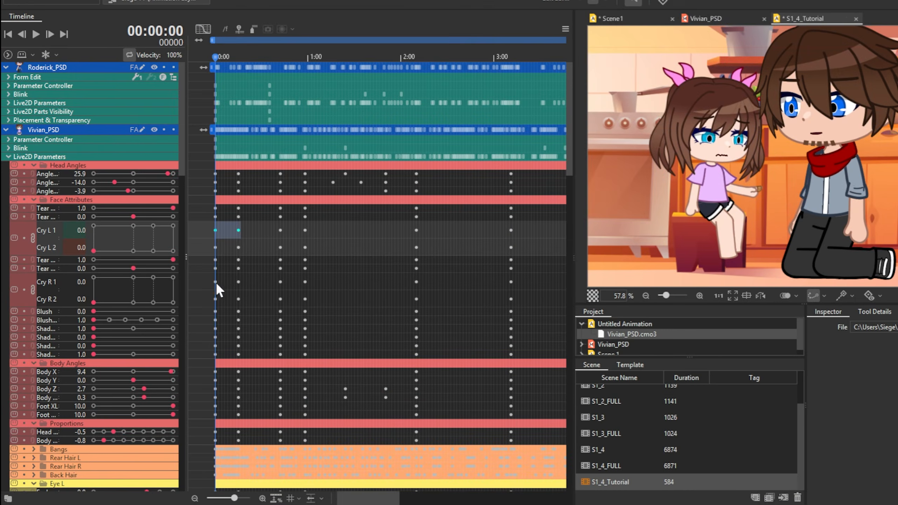
click(234, 282)
drag(228, 271, 238, 272)
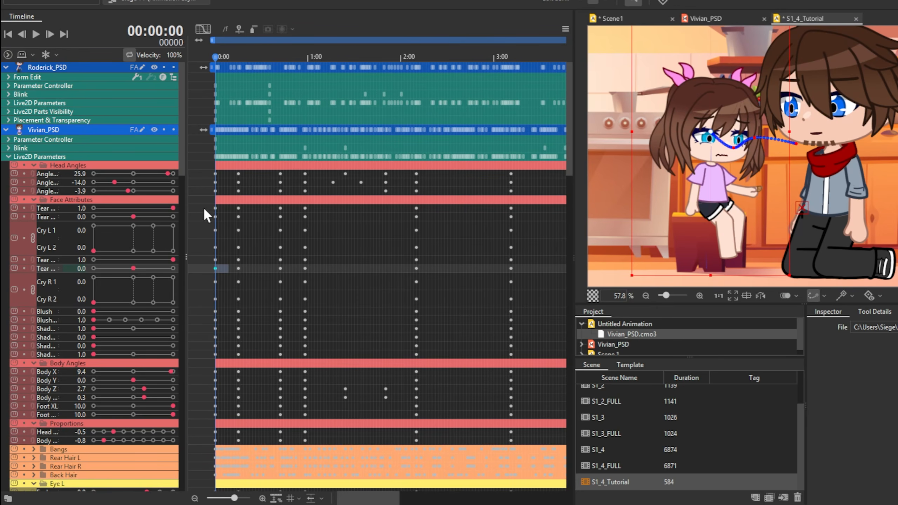
click(216, 173)
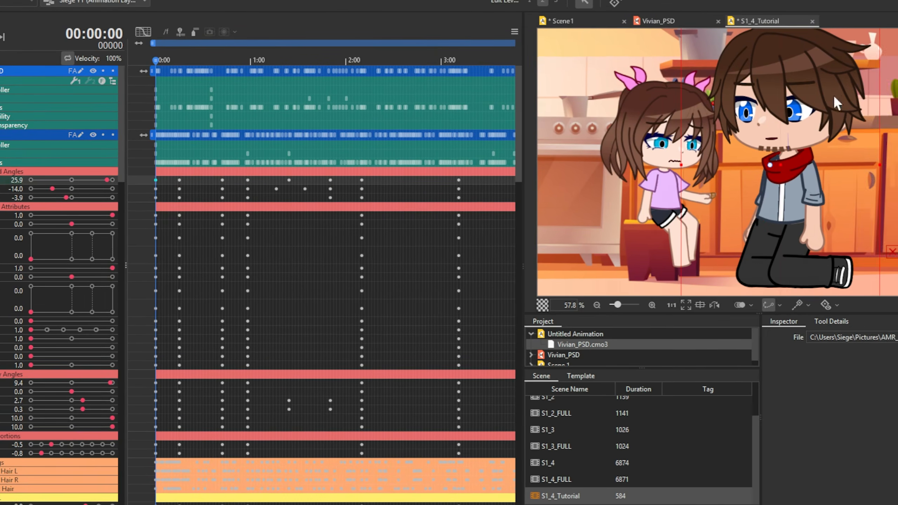
key(space)
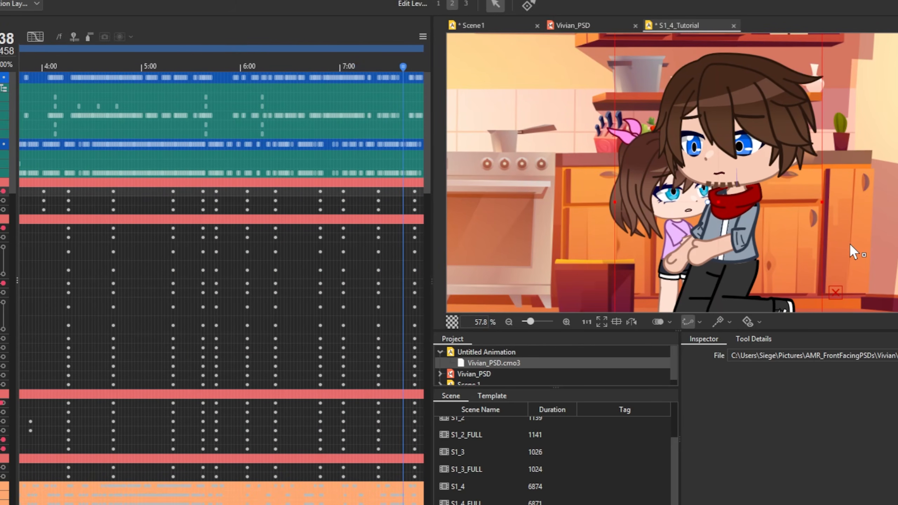
drag(283, 266, 0, 286)
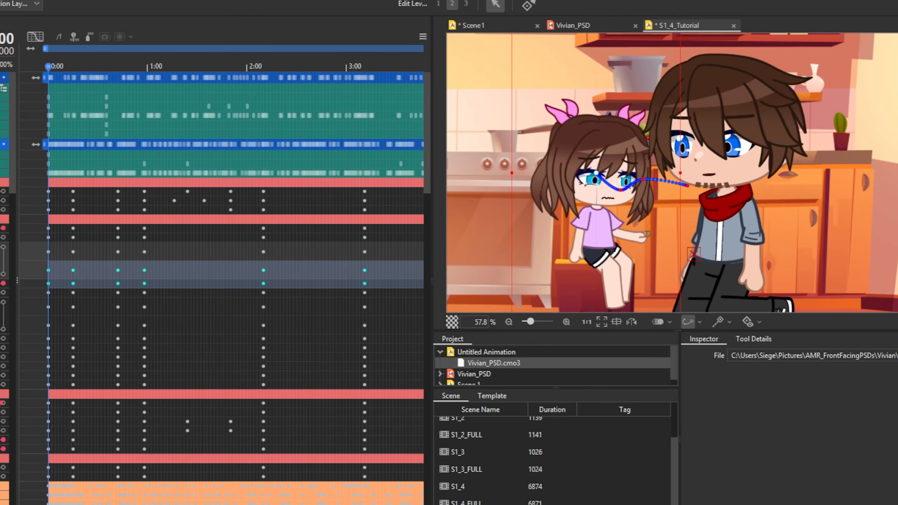
drag(339, 217, 158, 251)
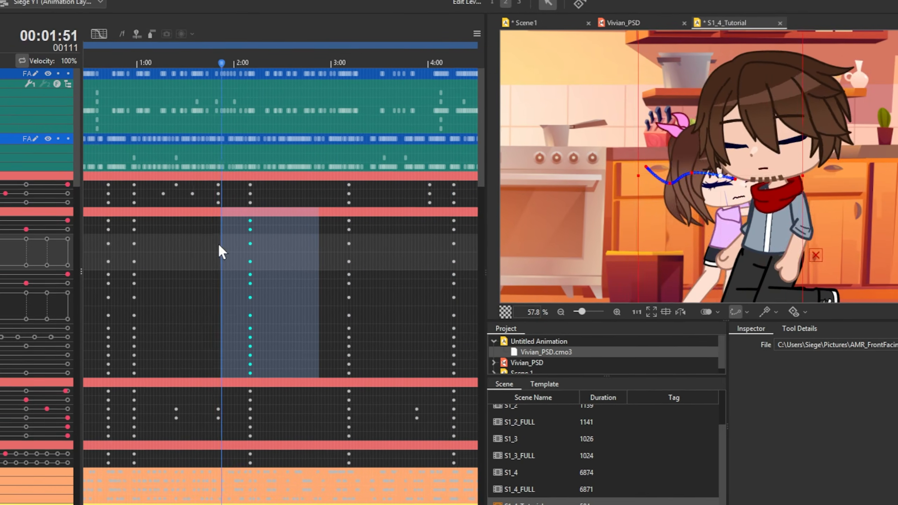
drag(219, 244, 108, 245)
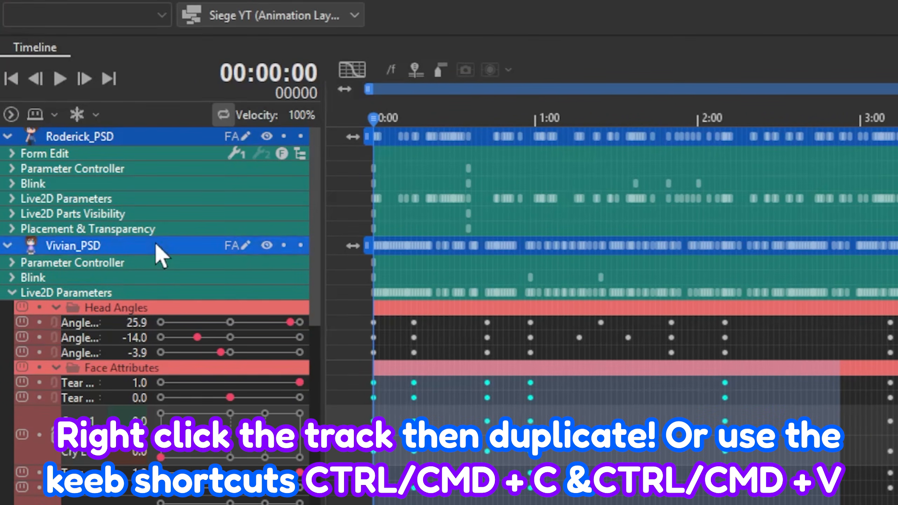
- Duplicate the Vivian_PSD track in S1_4_Tutorial and examine the hug pose at a little over two seconds
right_click(158, 249)
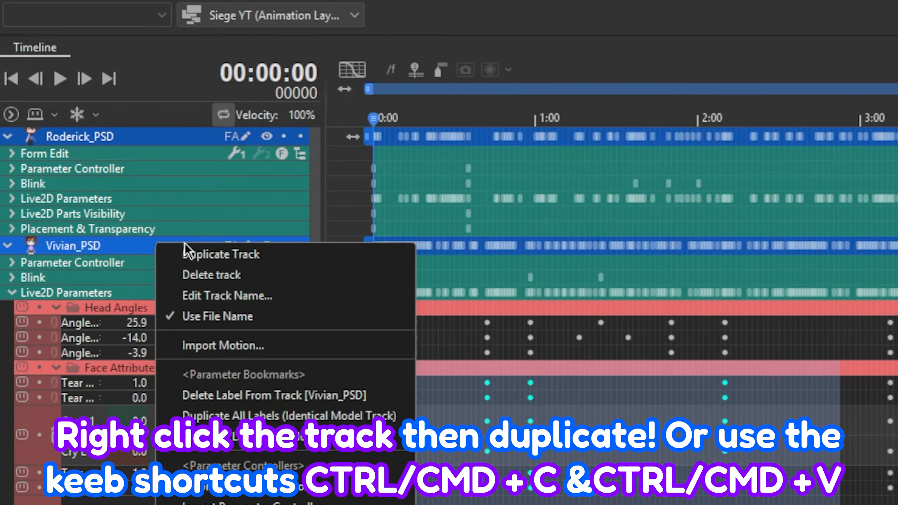
click(208, 254)
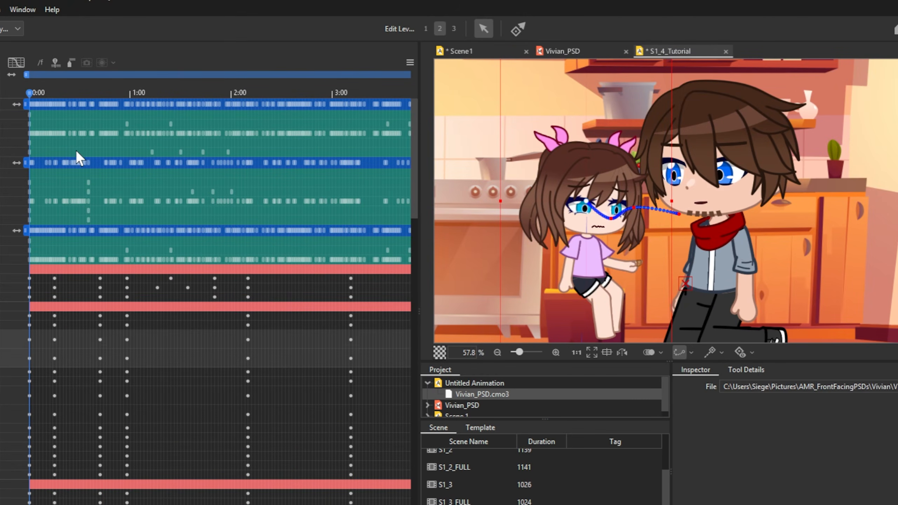
drag(76, 150, 254, 169)
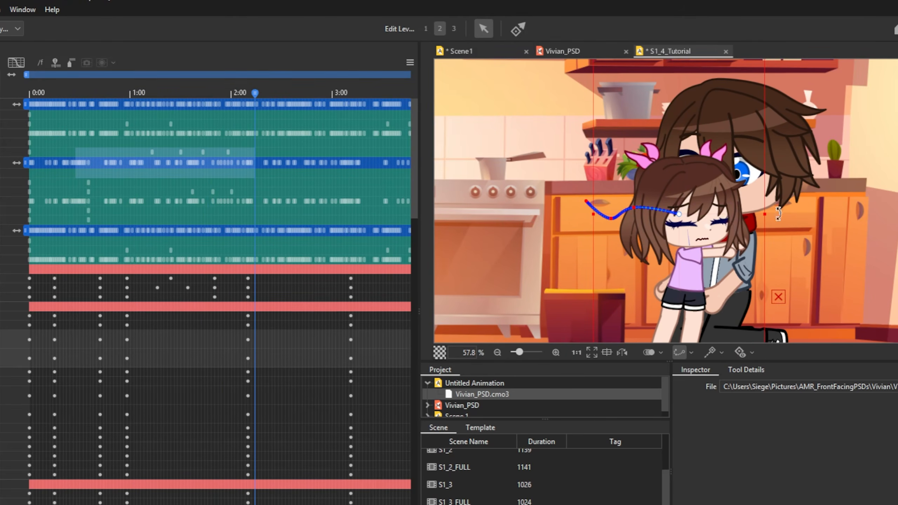
scroll(751, 283, up, 2)
scroll(686, 186, down, 2)
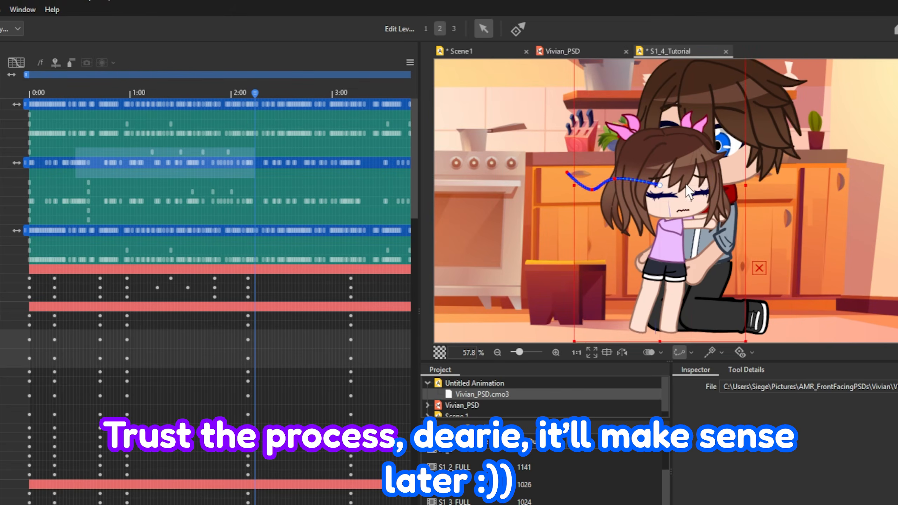
drag(272, 182, 19, 196)
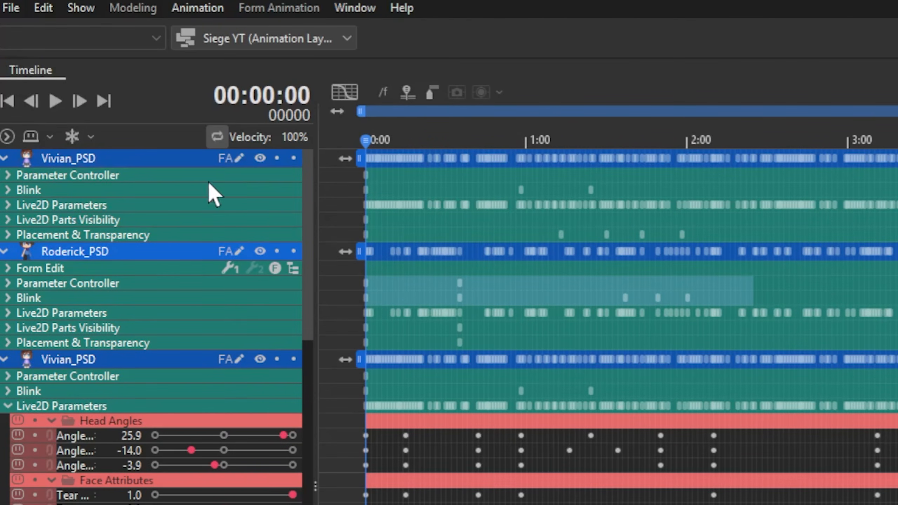
- Open the Vivian_PSD track above Roderick_PSD for form editing and hide the deformers in its view
click(232, 160)
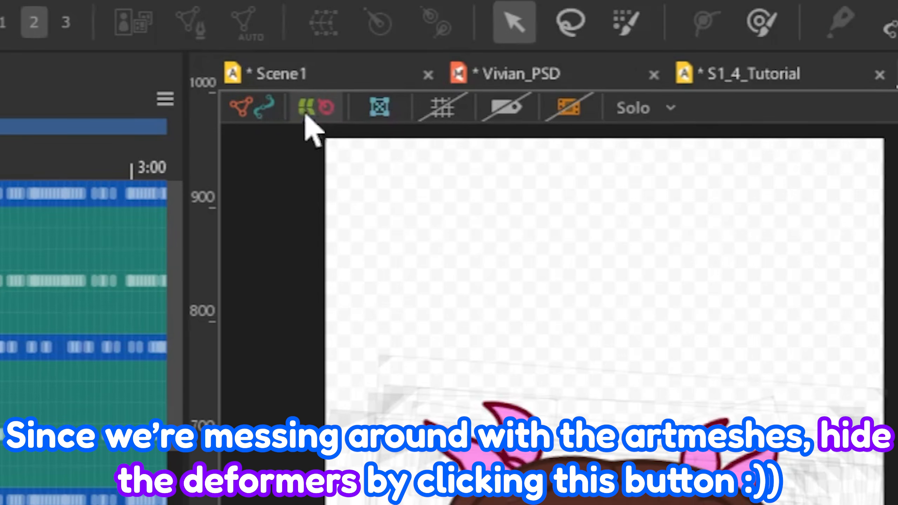
click(313, 113)
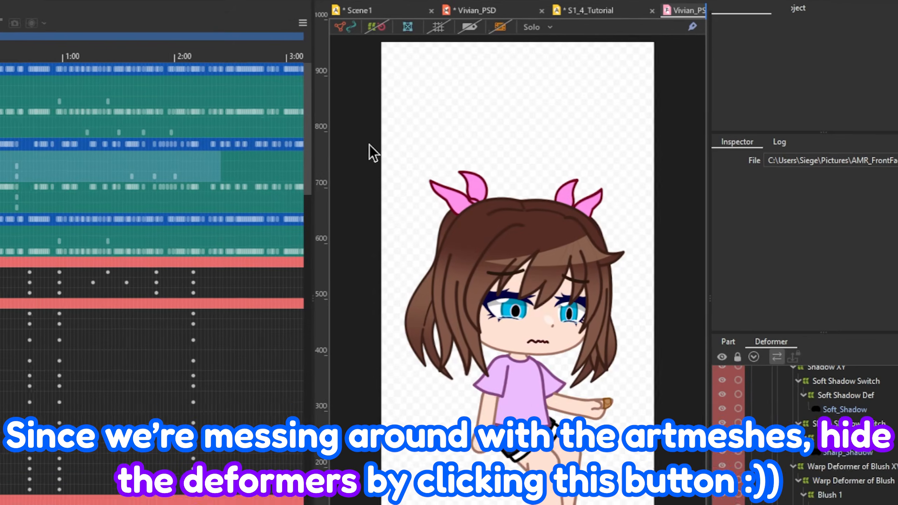
- Set the opacity of all Vivian's artmeshes except her right arm and sleeve to 0%, and check the hug in S1_4_Tutorial
drag(369, 145, 630, 335)
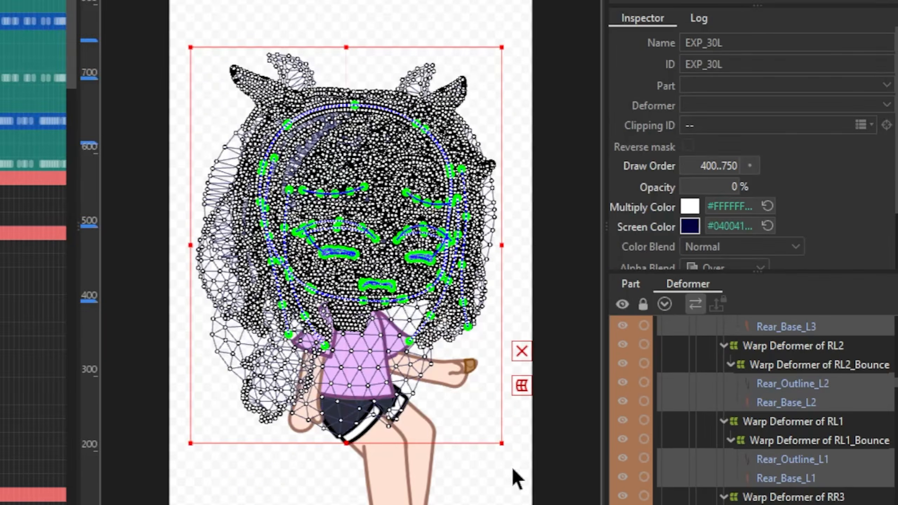
click(515, 477)
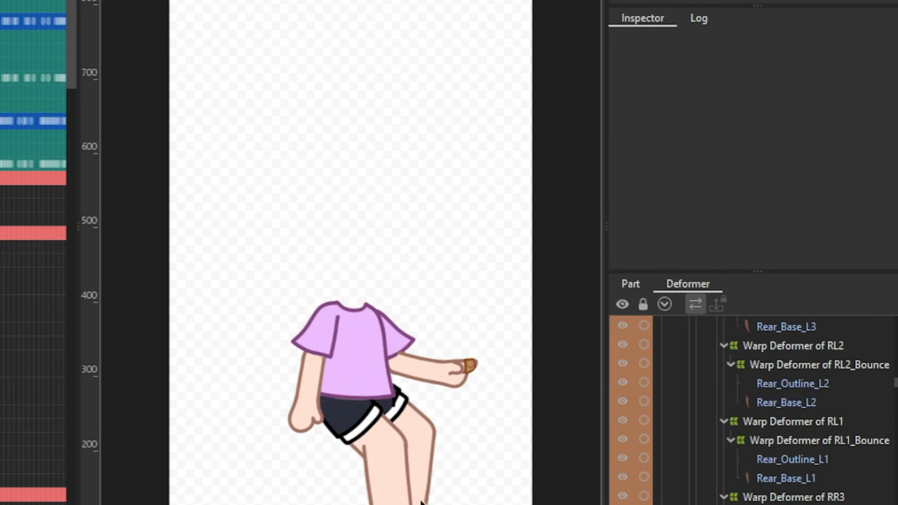
scroll(534, 230, up, 2)
drag(558, 205, 328, 504)
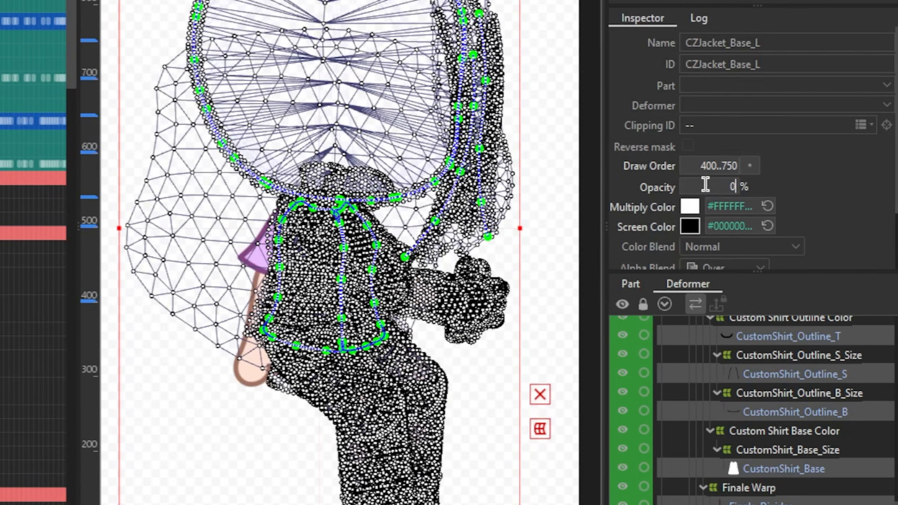
click(376, 125)
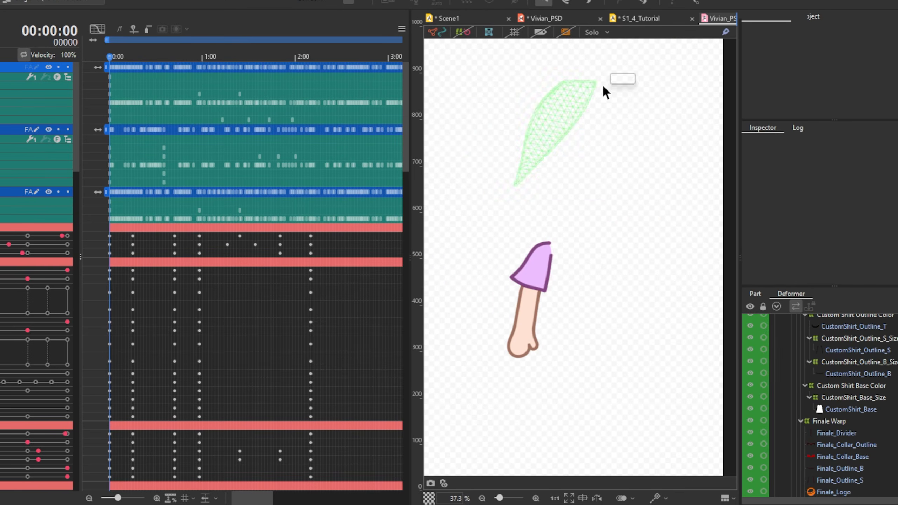
click(653, 20)
drag(198, 202, 343, 242)
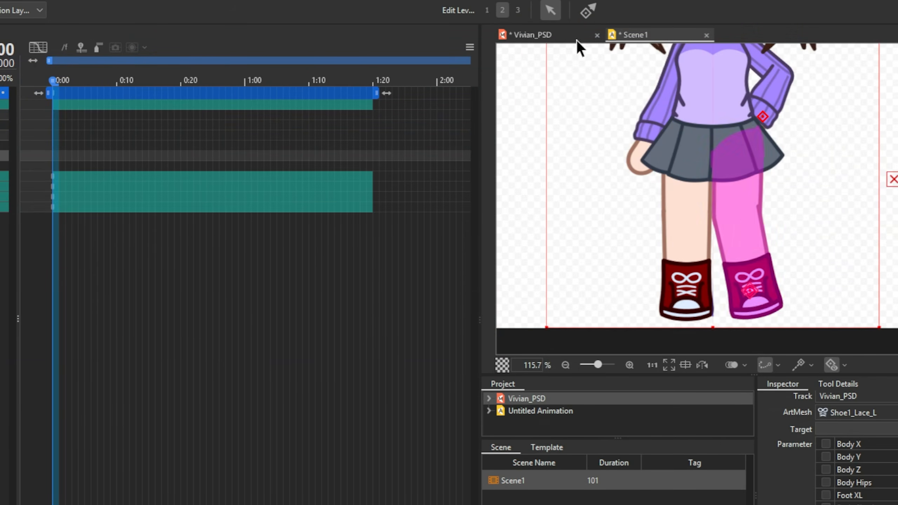
- Add a parameter controller on the right shoe's cap, Shoe1_Cap_R, in Scene1 and try it on the right leg
click(550, 11)
scroll(856, 448, down, 2)
mouse_move(691, 298)
mouse_down()
mouse_move(682, 296)
mouse_move(690, 298)
mouse_up()
scroll(855, 447, up, 2)
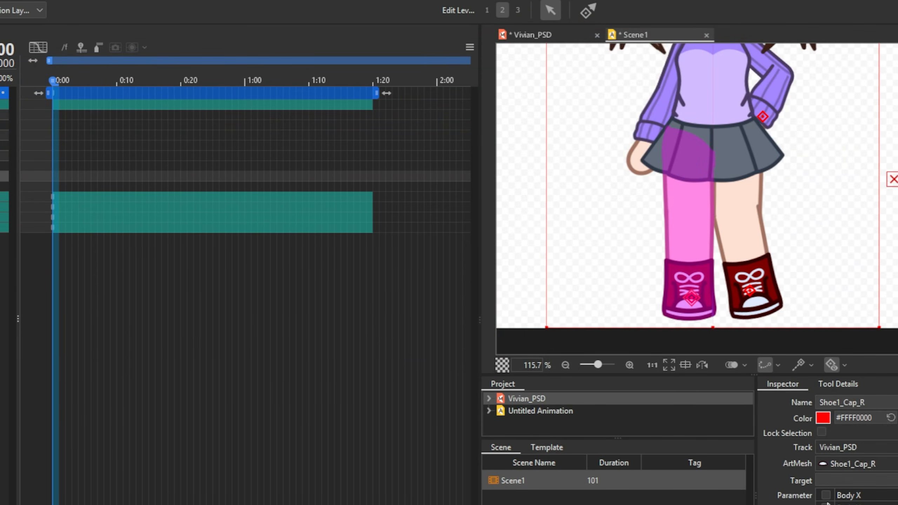
scroll(715, 212, down, 2)
scroll(713, 132, up, 2)
- Add a controller on the torso artmesh CZJacket_Base_R, link it to Body X and try it out
click(586, 11)
click(710, 212)
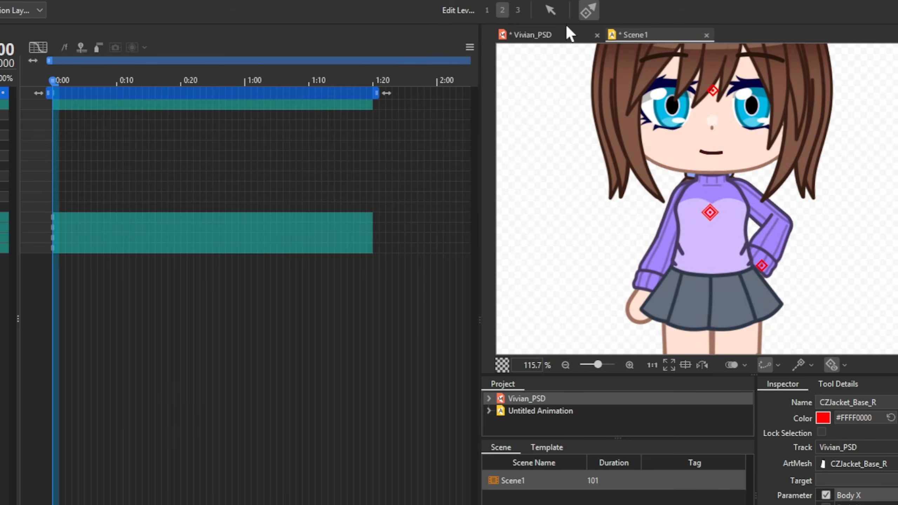
click(551, 10)
click(703, 211)
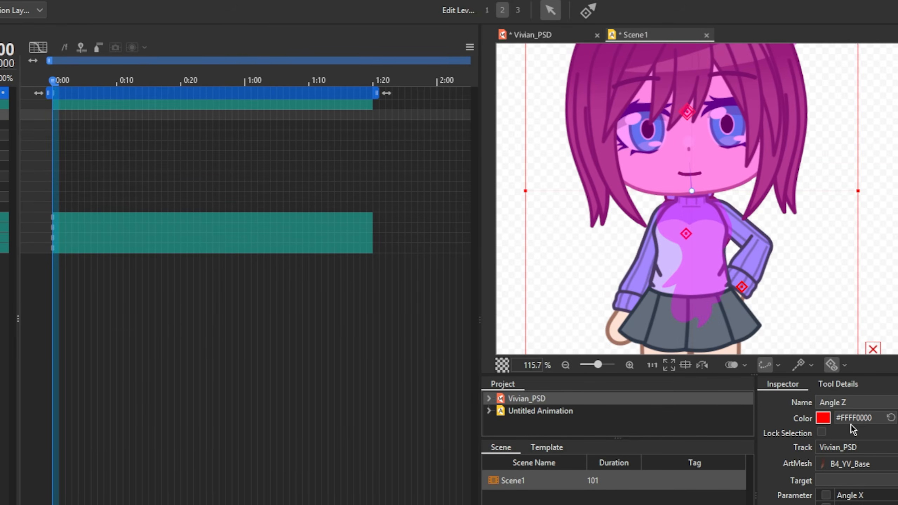
- Add a blue (#FF004CFF) controller named Angle XY on Head_Base, link it to Angle X and test it by turning the head
drag(722, 290, 733, 353)
click(588, 11)
click(698, 215)
click(823, 418)
click(756, 493)
drag(756, 493, 787, 485)
click(826, 495)
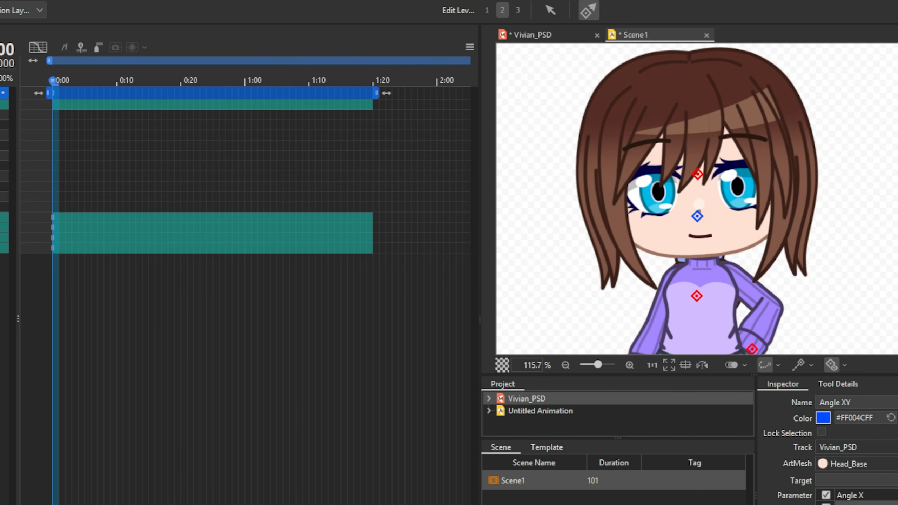
click(552, 11)
drag(698, 216, 709, 162)
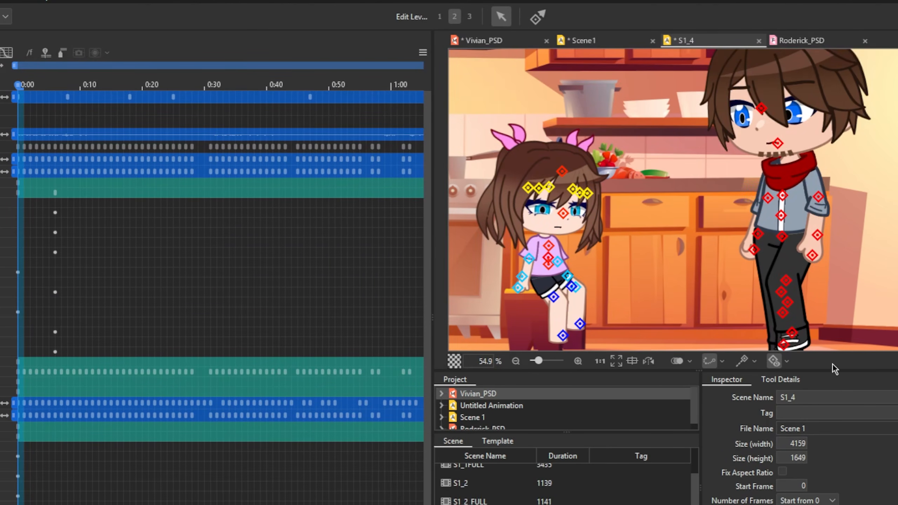
- Reposition Roderick's left hand in the S1_4 scene with the Hand2_L controller
scroll(218, 247, down, 3)
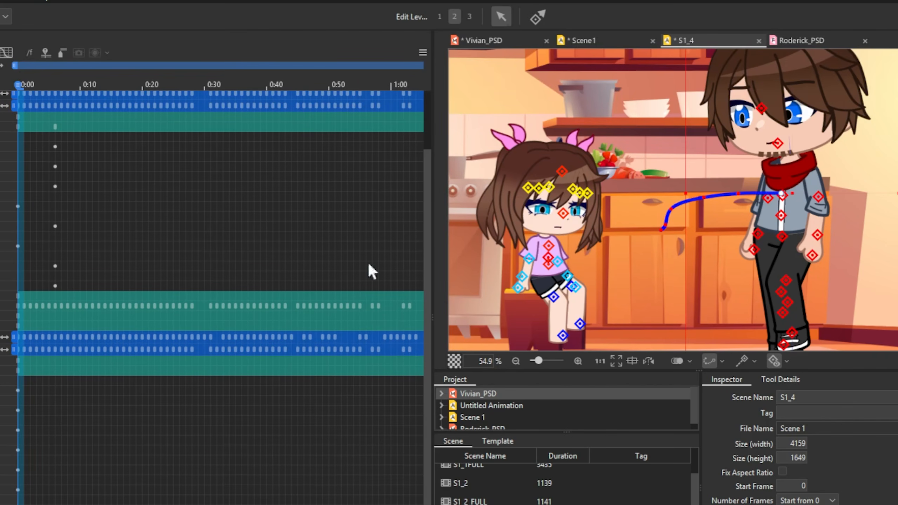
scroll(810, 248, up, 3)
drag(811, 235, 838, 247)
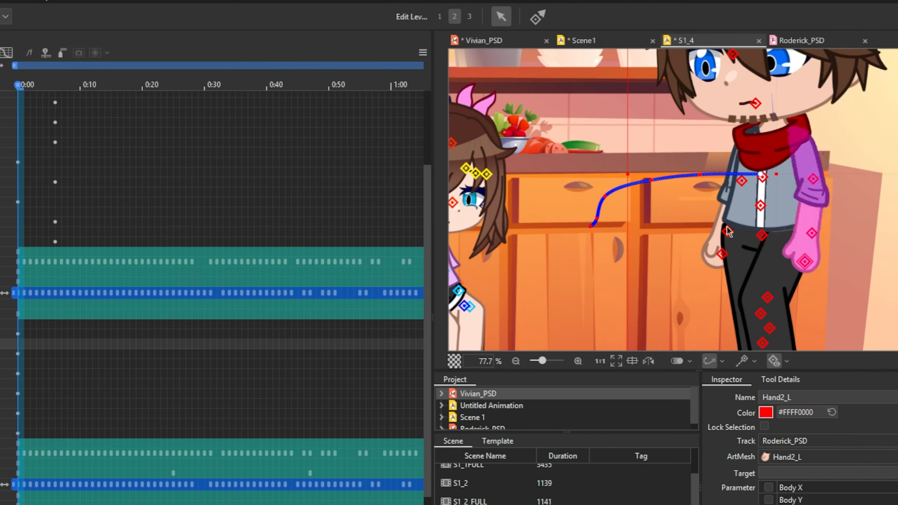
scroll(697, 229, down, 3)
scroll(747, 300, up, 3)
- Pose Roderick's left and right legs with the Pants1_Foot_L and Pants1_Foot_R controllers
click(748, 300)
drag(749, 300, 761, 327)
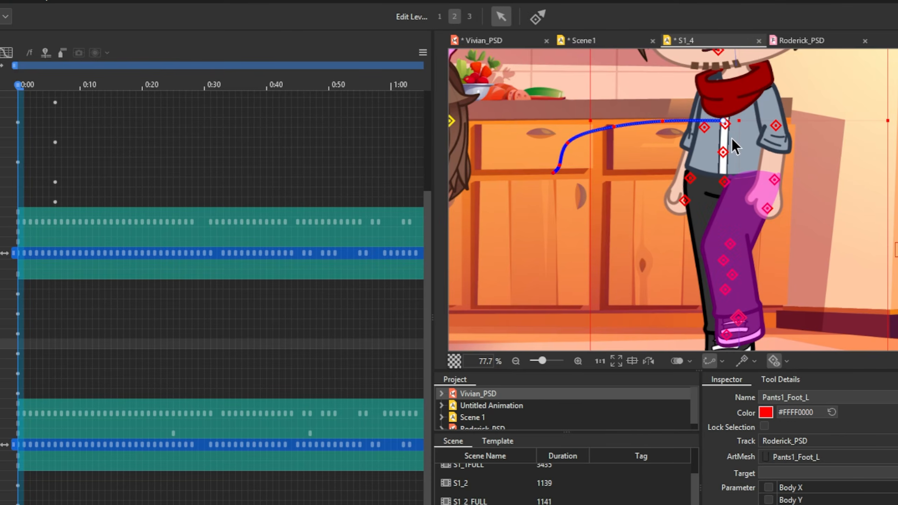
scroll(731, 138, down, 3)
scroll(724, 177, up, 5)
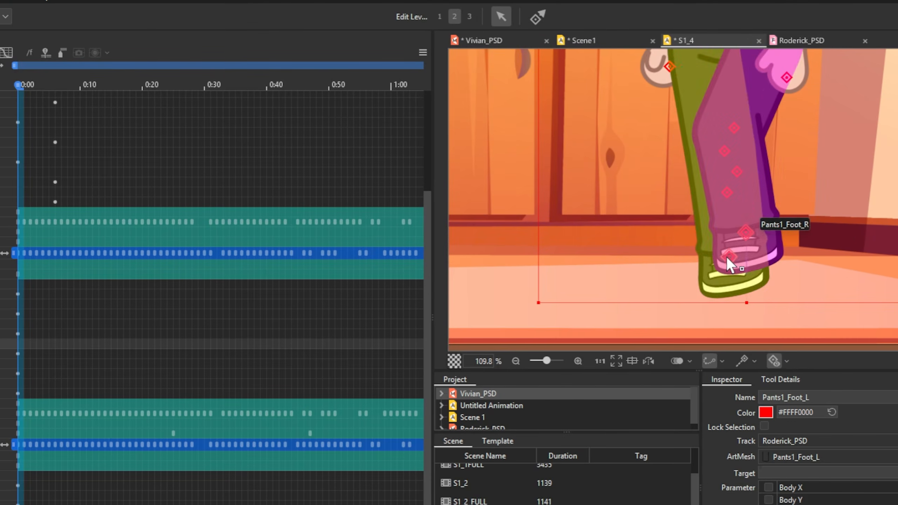
click(746, 248)
drag(736, 269, 668, 212)
scroll(691, 287, down, 3)
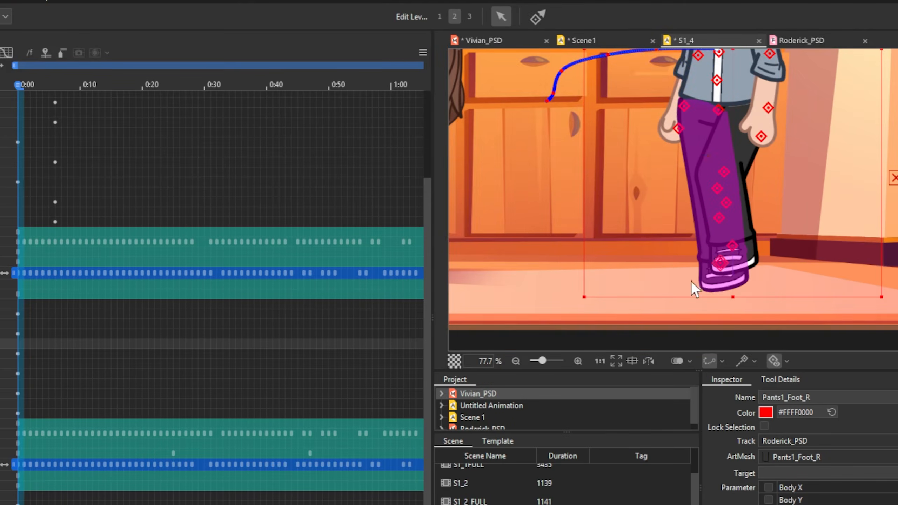
- Adjust the angle of Roderick's head with the B5_Outline controller on his hair and the Tongue controller at his mouth
scroll(707, 75, up, 2)
click(711, 82)
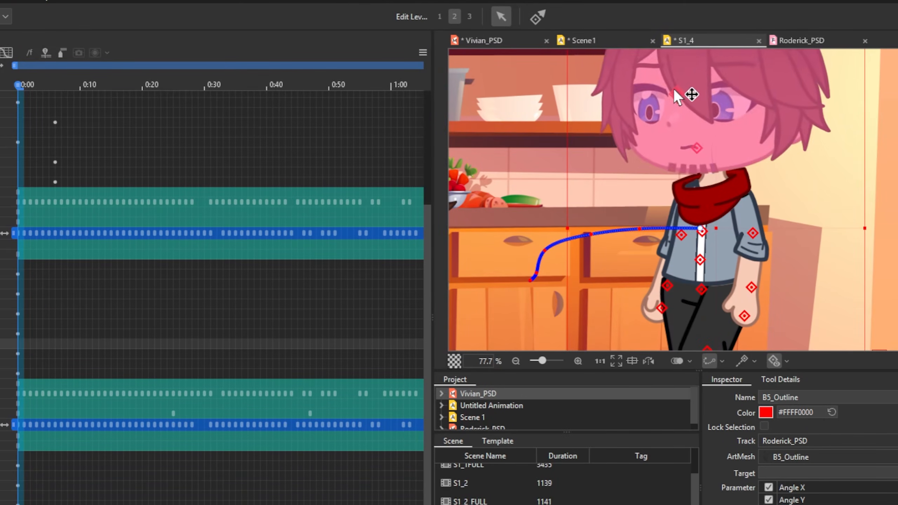
click(714, 161)
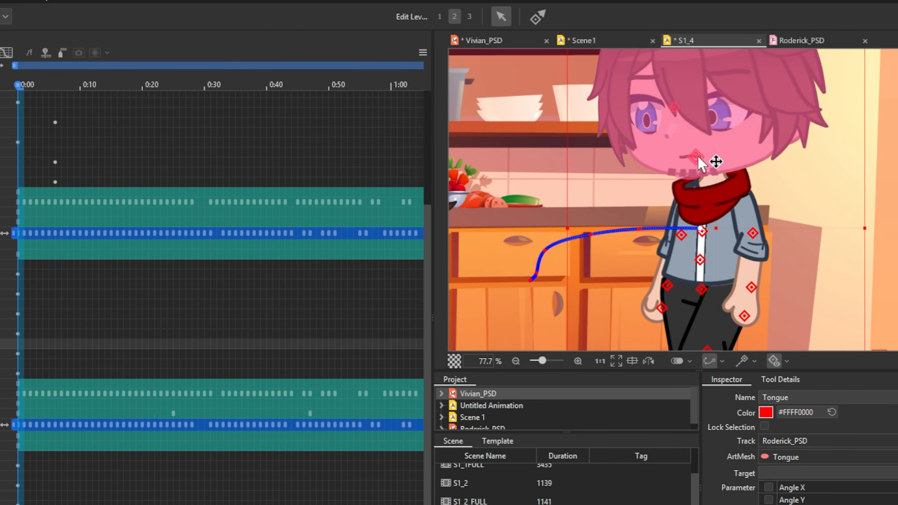
- Bend Roderick's left arm inward with its elbow, forearm and Hand2_L controllers
click(789, 230)
click(763, 255)
click(748, 288)
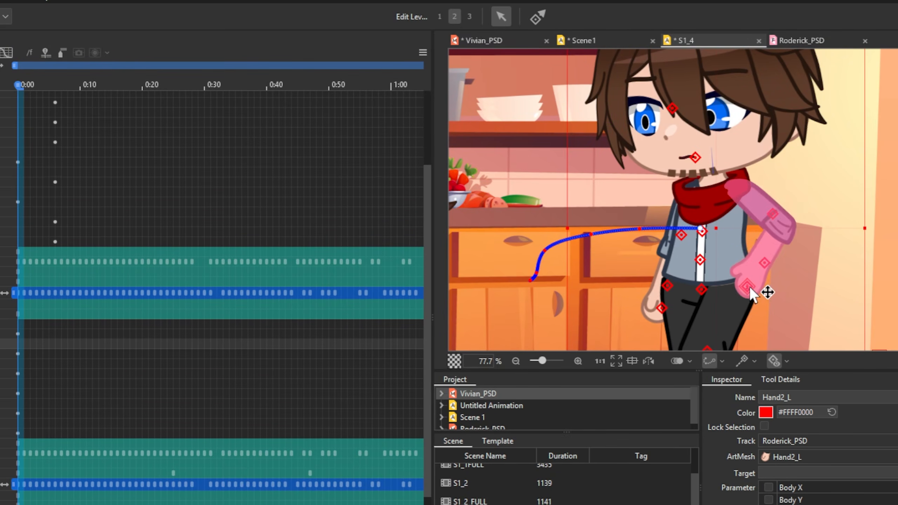
scroll(722, 186, down, 3)
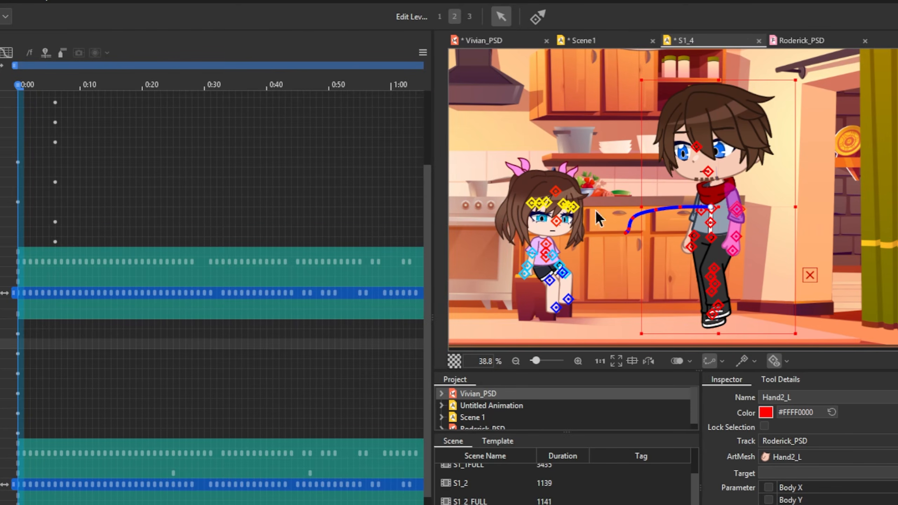
scroll(221, 297, down, 5)
scroll(221, 297, up, 5)
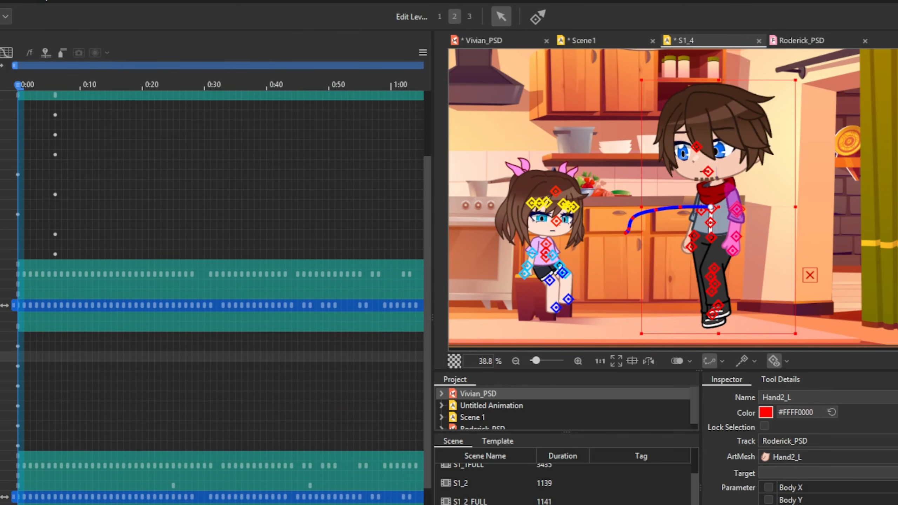
scroll(221, 297, up, 3)
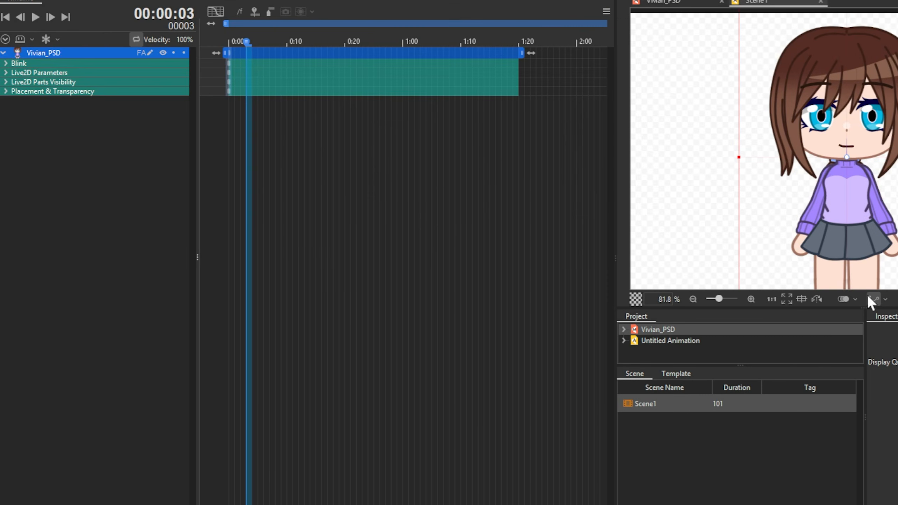
- Place a parameter controller on the middle of Vivian's bangs, between the eyes, on the Vivian_PSD track in Scene1
key(Escape)
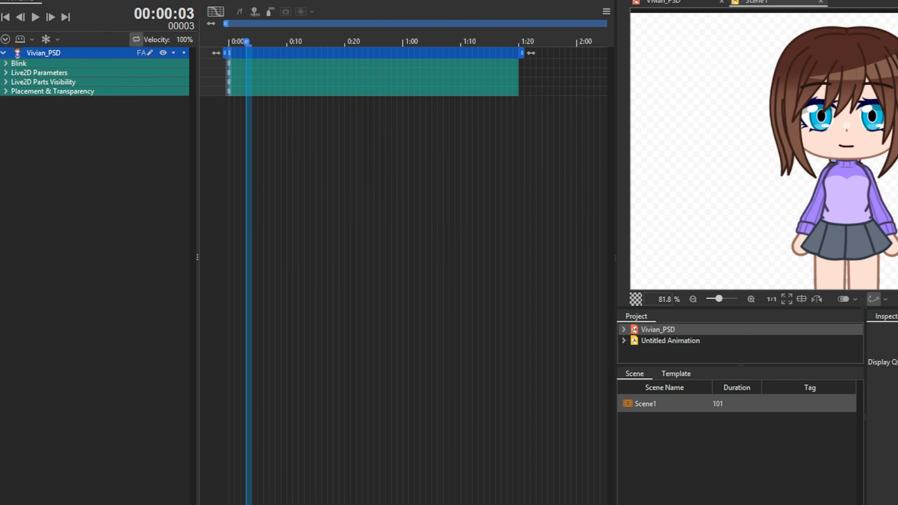
click(68, 53)
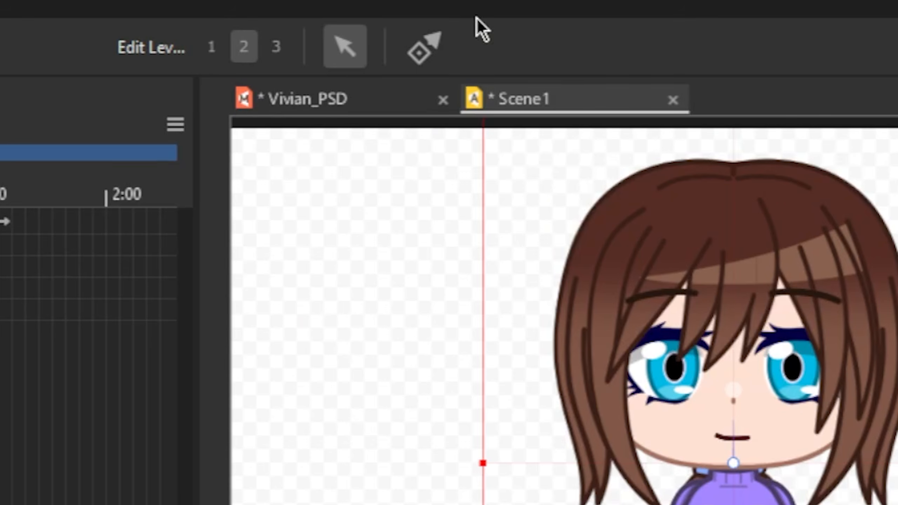
click(438, 49)
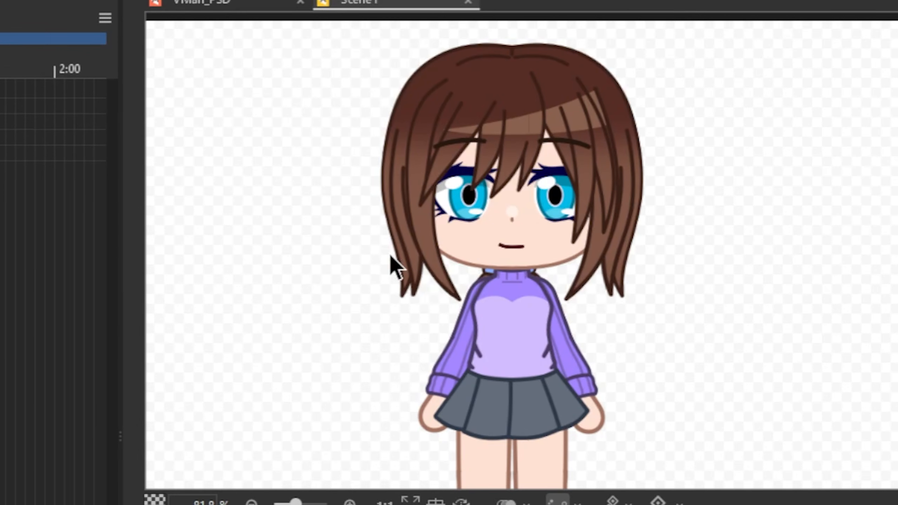
scroll(508, 145, up, 2)
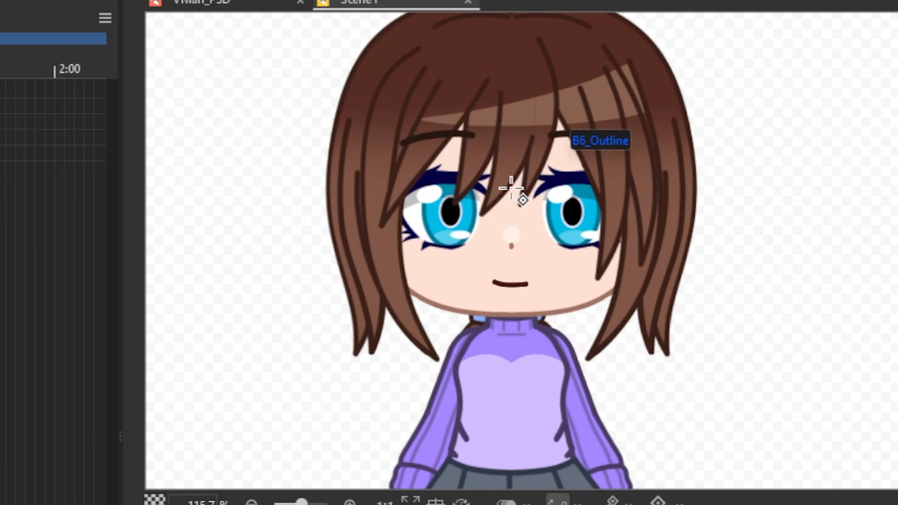
click(513, 190)
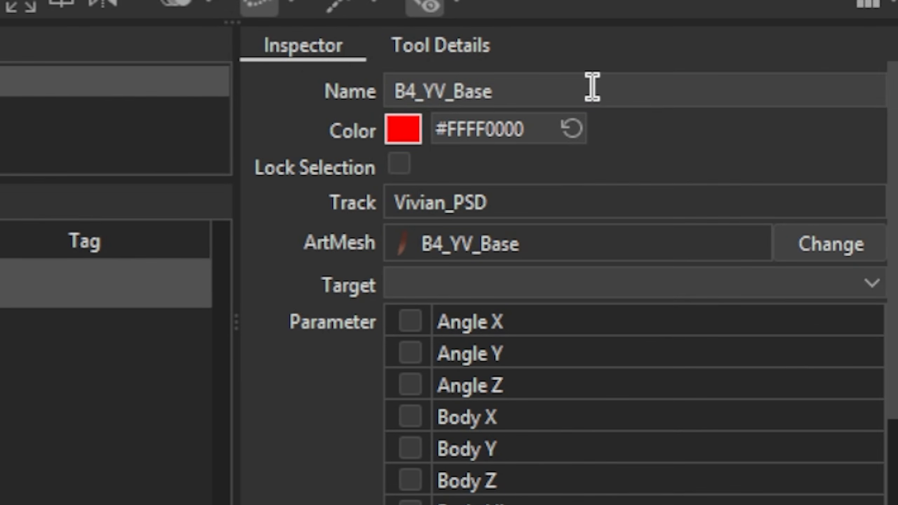
- Rename the bangs controller Angle Z and link it to the Angle Z parameter
click(593, 87)
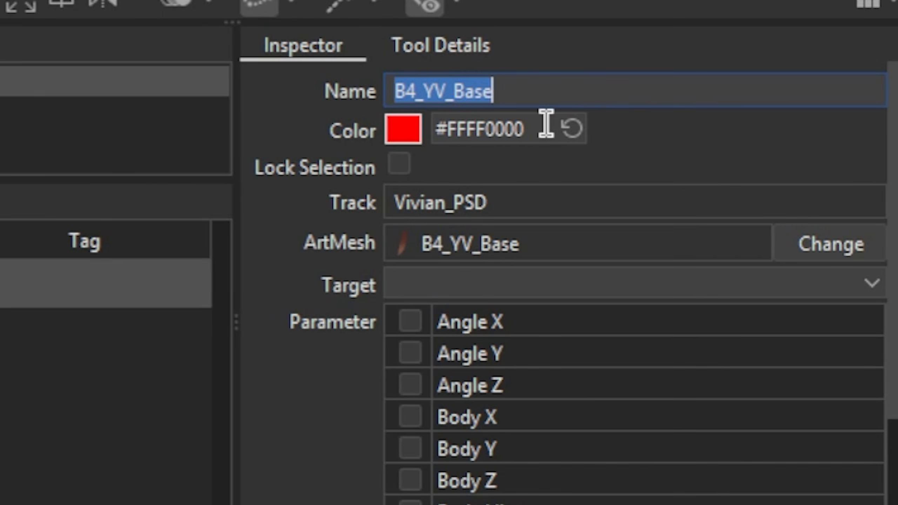
text(Angle Z)
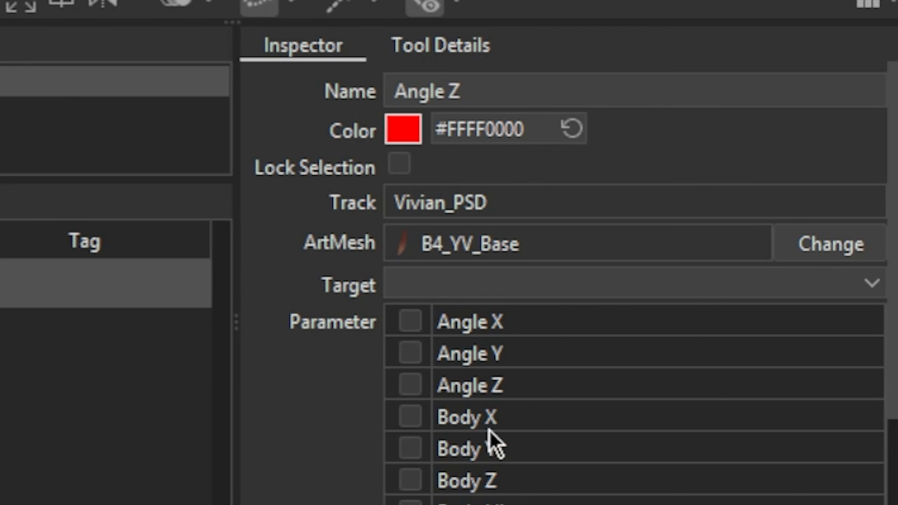
scroll(493, 443, down, 5)
scroll(498, 455, up, 5)
click(410, 384)
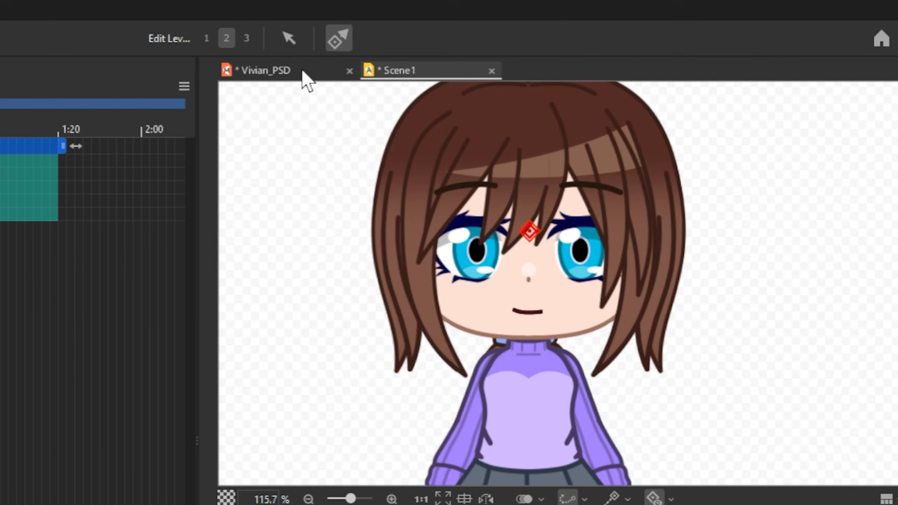
- Tilt Vivian's head with the Angle Z controller at frame 3 and change its angle again at frame 10
click(290, 37)
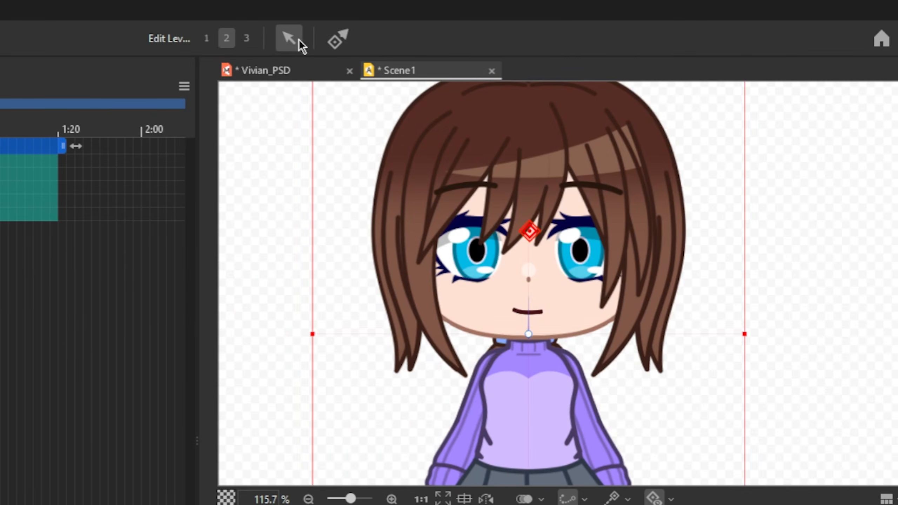
click(546, 224)
mouse_move(547, 225)
mouse_down()
mouse_move(515, 206)
mouse_move(577, 224)
mouse_move(464, 217)
mouse_move(579, 239)
mouse_move(534, 229)
mouse_up()
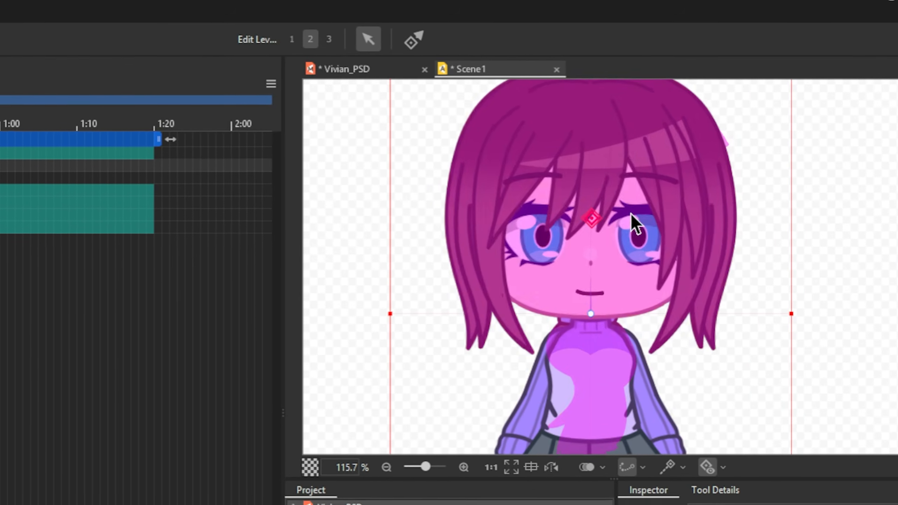
key(Escape)
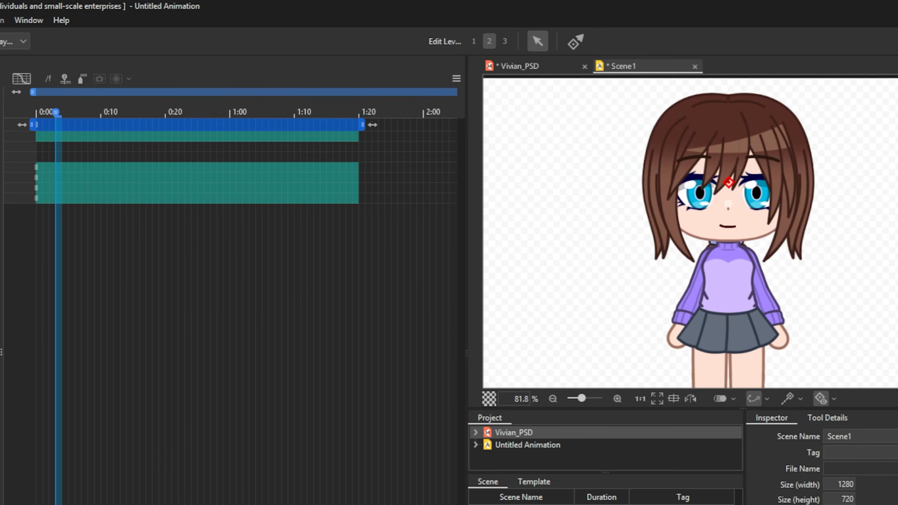
mouse_move(726, 187)
mouse_down()
mouse_move(759, 192)
mouse_move(715, 181)
mouse_up()
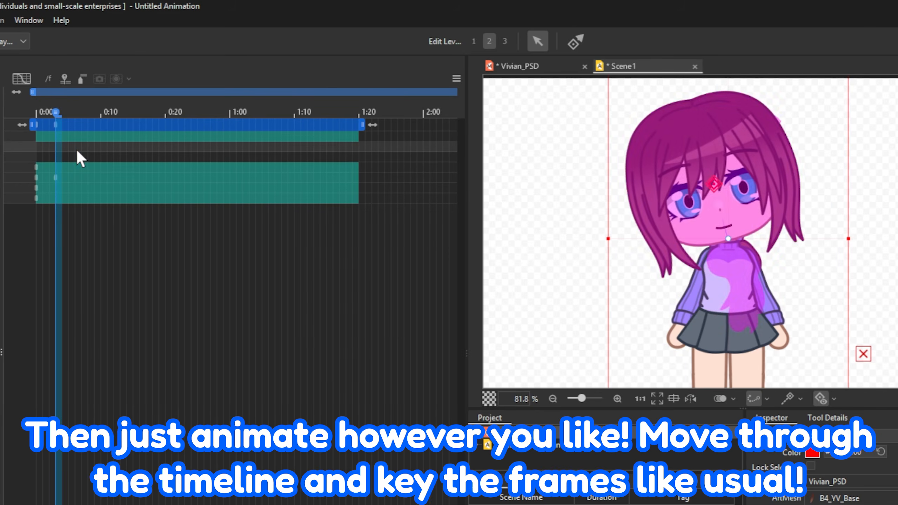
drag(77, 152, 100, 153)
drag(713, 187, 731, 185)
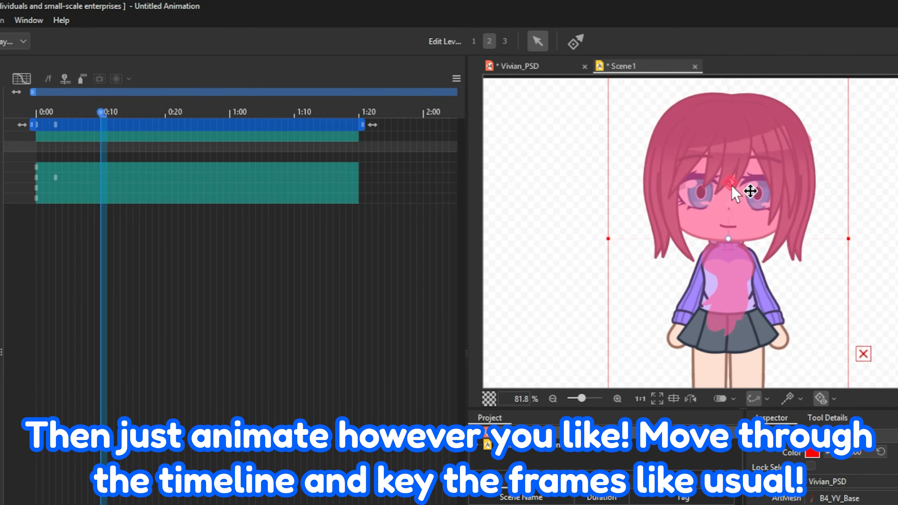
- Scrub through and play back the keyed head movement from the start of the timeline
drag(167, 148, 28, 158)
key(space)
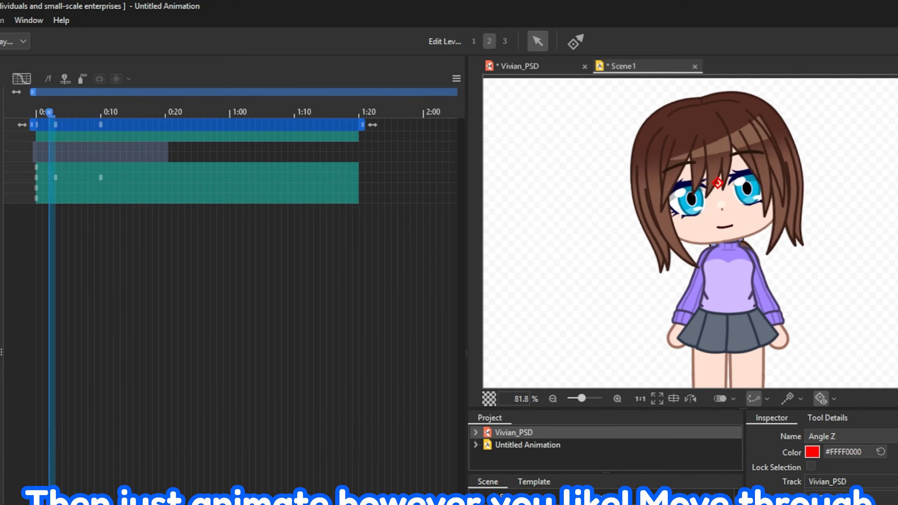
key(space)
drag(50, 177, 144, 177)
click(25, 157)
key(space)
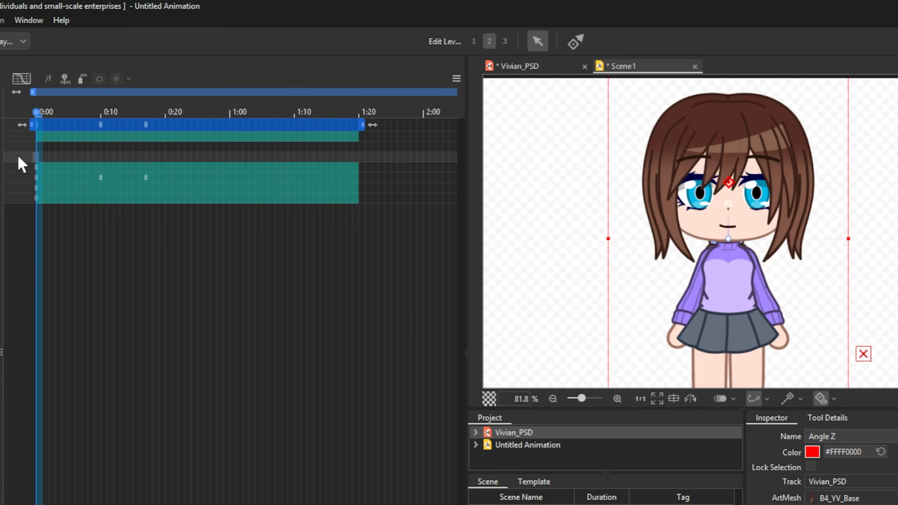
key(space)
drag(183, 168, 55, 164)
- Delete the head tilt keyframes up to frame 20 and go back to the first frame
drag(88, 123, 166, 127)
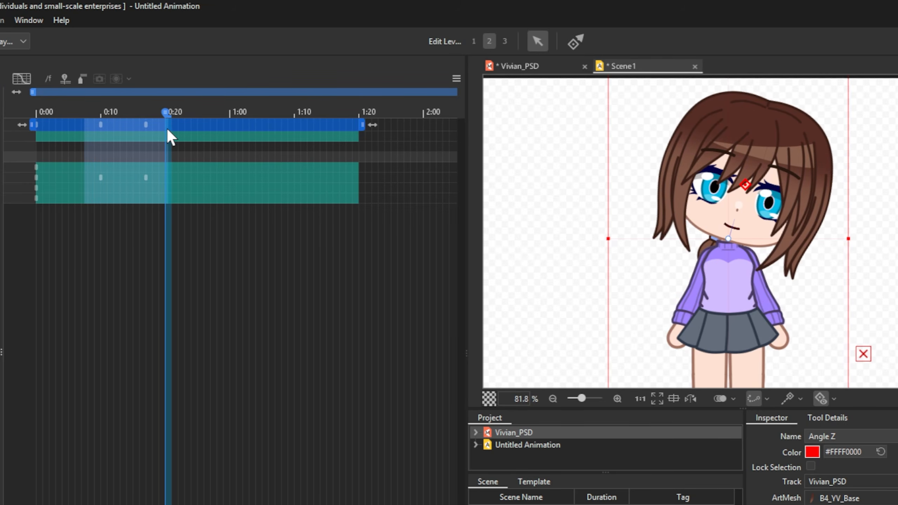
key(Delete)
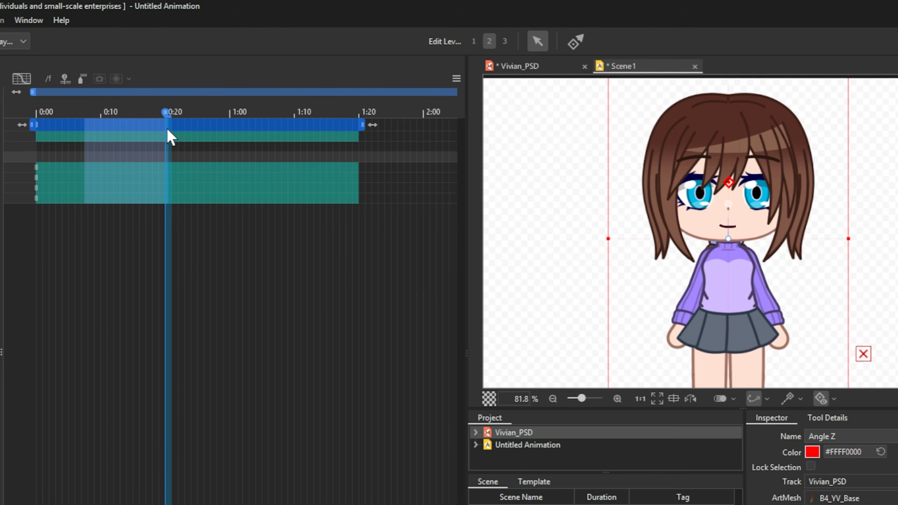
click(35, 153)
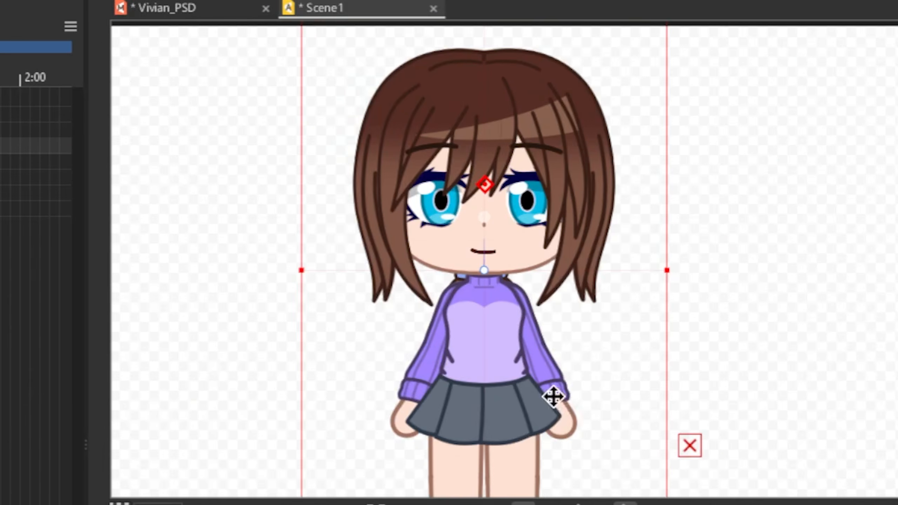
- Add a controller named Arm L Move on Vivian's left sleeve cuff, linked to the Forearm L parameter
scroll(777, 323, up, 3)
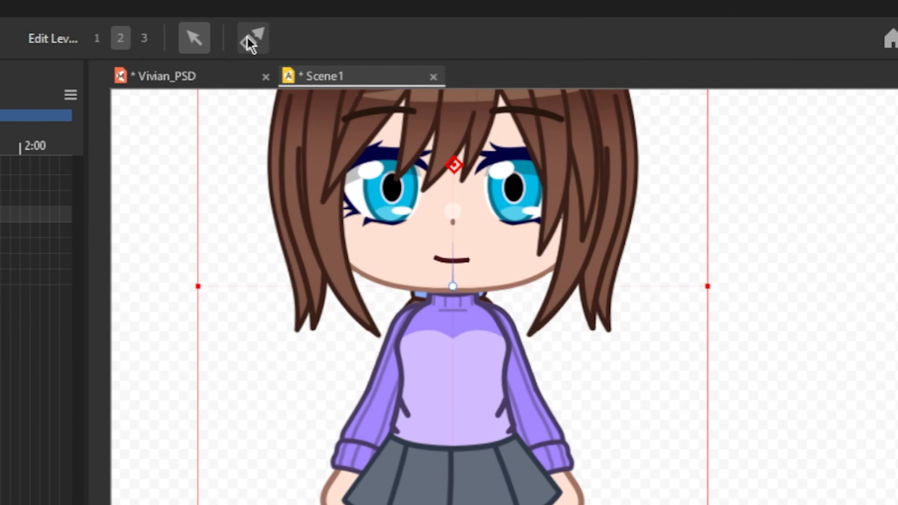
click(247, 37)
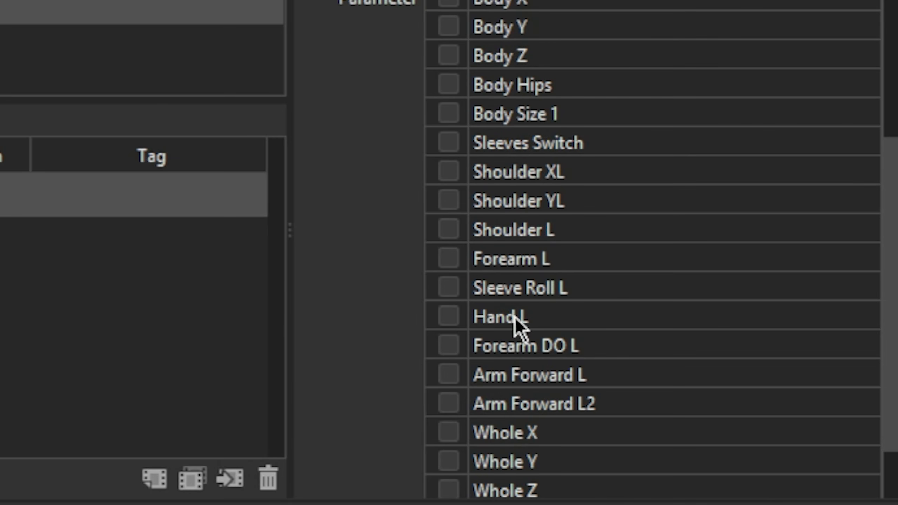
click(454, 262)
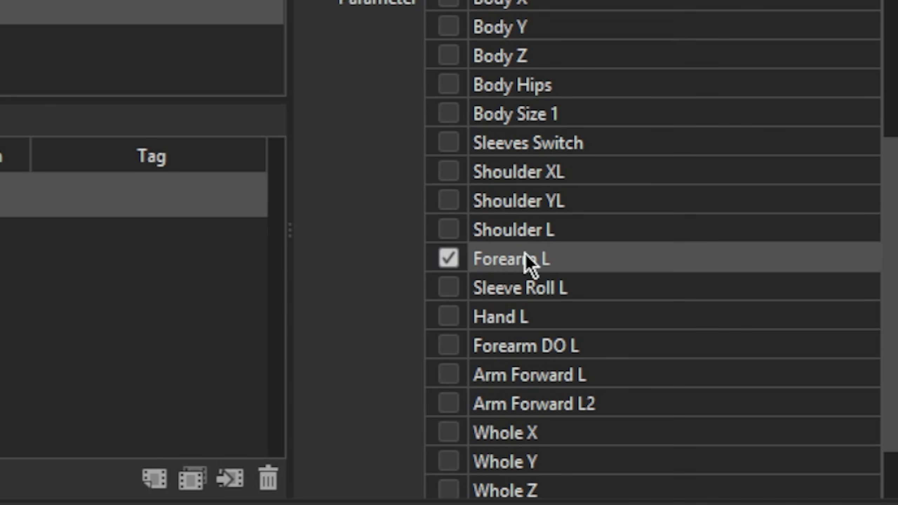
scroll(525, 253, up, 3)
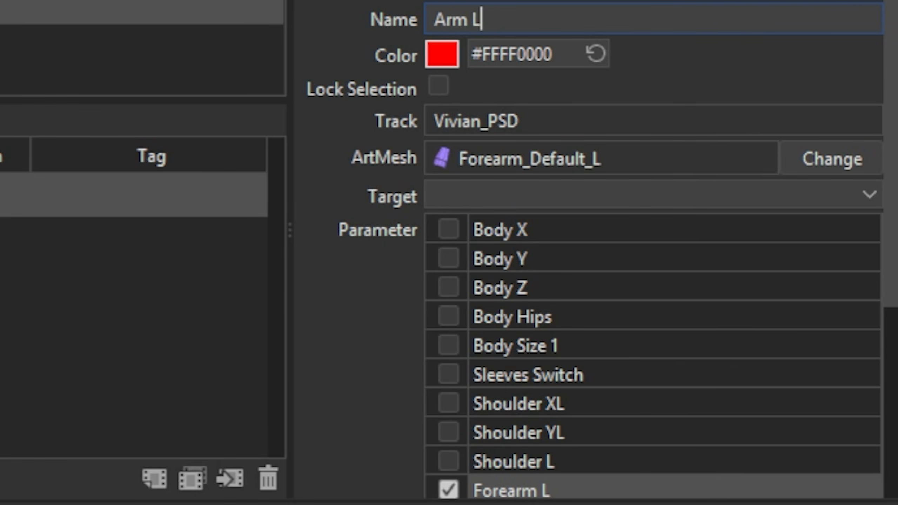
text(ve)
key(Return)
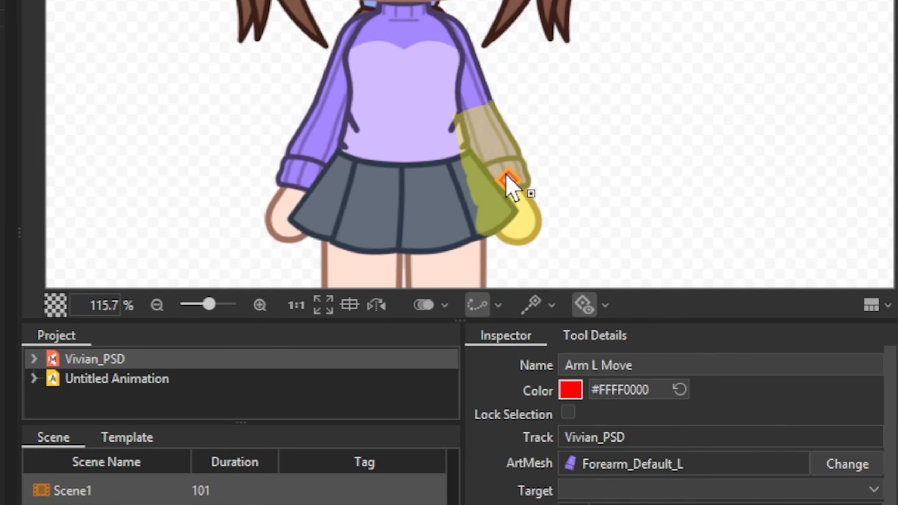
- Try swinging Vivian's left forearm outward with the Arm L Move controller and undo the movement
drag(507, 176, 599, 153)
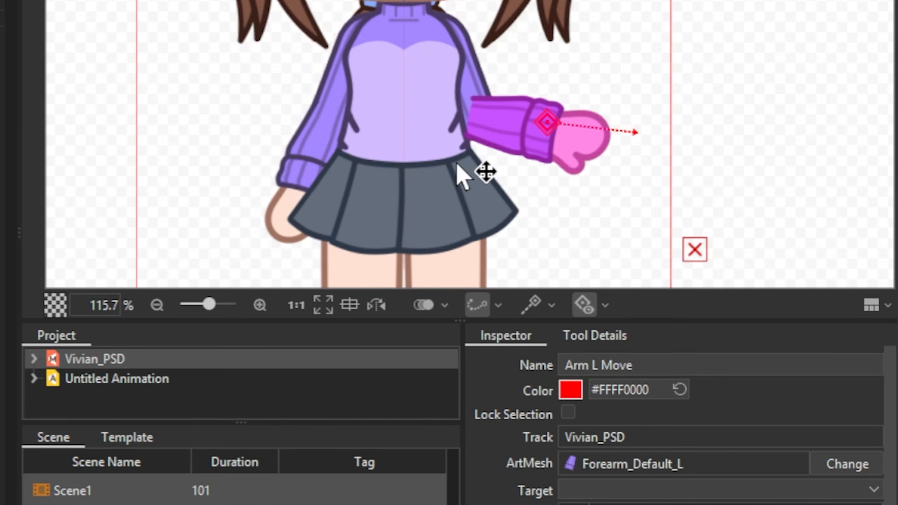
drag(529, 164, 558, 166)
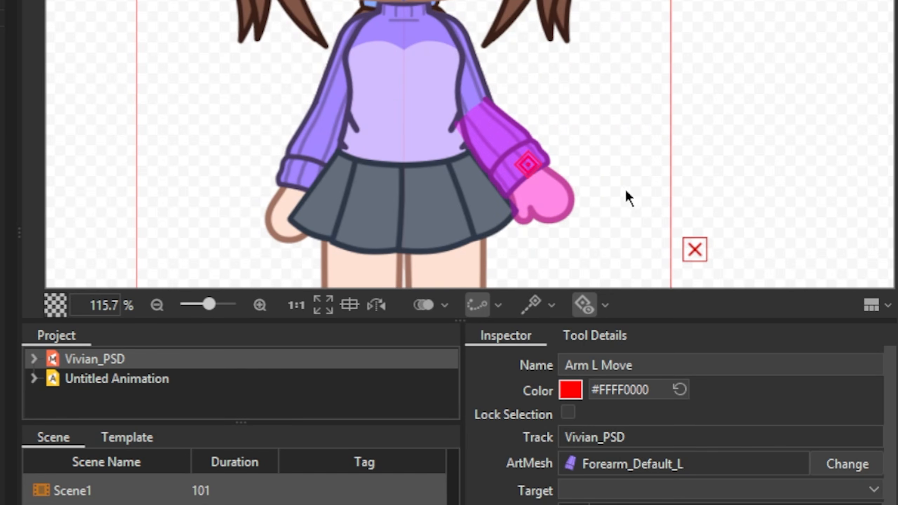
click(606, 203)
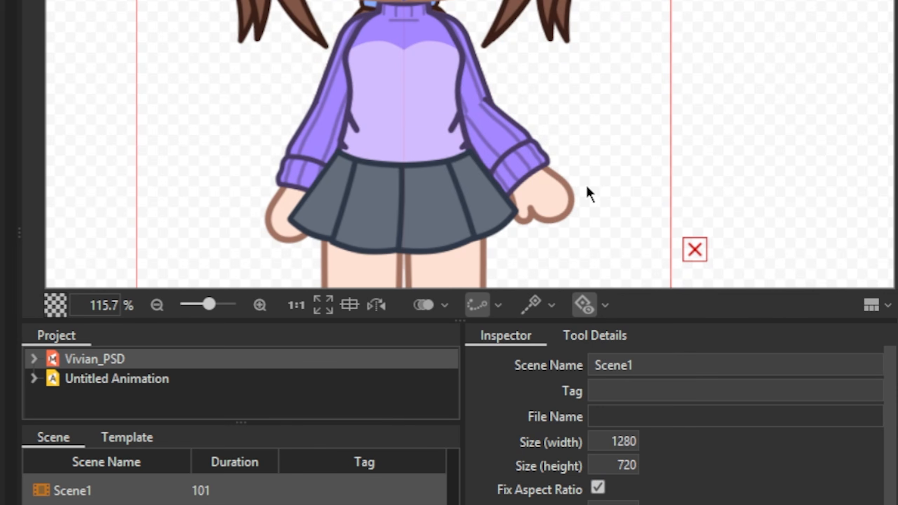
key(ctrl+z)
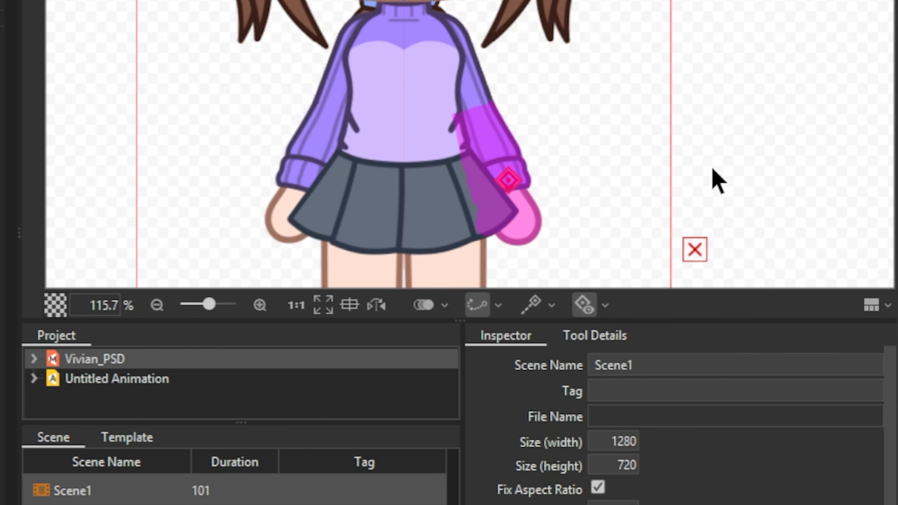
- Link the Arm L Move controller to the left shoulder parameter as well, so it drives the whole arm
click(509, 181)
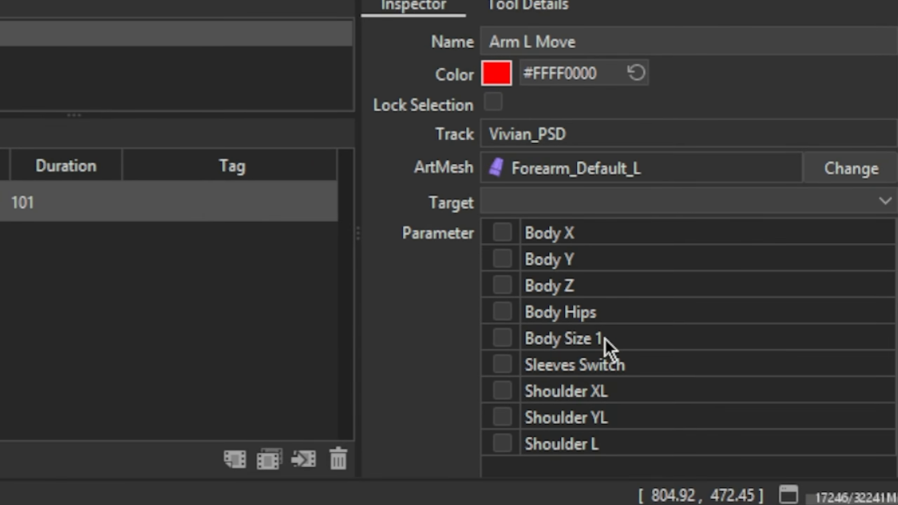
scroll(614, 347, down, 3)
click(503, 338)
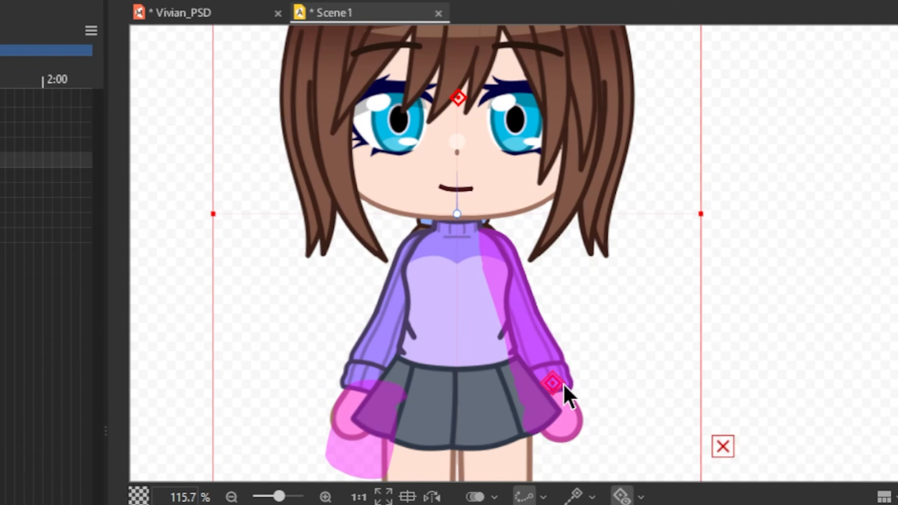
- Pose Vivian's whole left arm with the Arm L Move controller, bending it at the elbow and extending it outward
drag(589, 365, 562, 271)
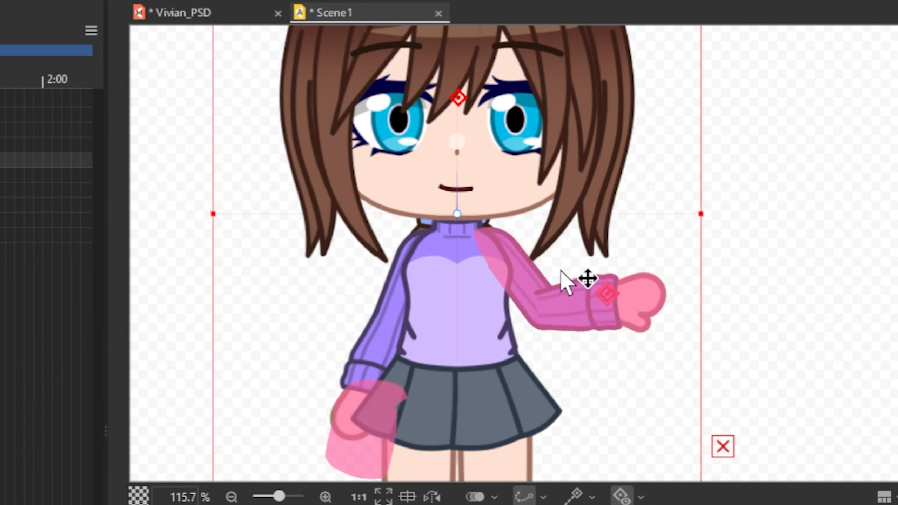
mouse_move(542, 341)
mouse_down()
mouse_move(537, 369)
mouse_move(634, 321)
mouse_move(558, 349)
mouse_move(580, 338)
mouse_move(632, 365)
mouse_move(505, 365)
mouse_move(467, 344)
mouse_move(541, 350)
mouse_up()
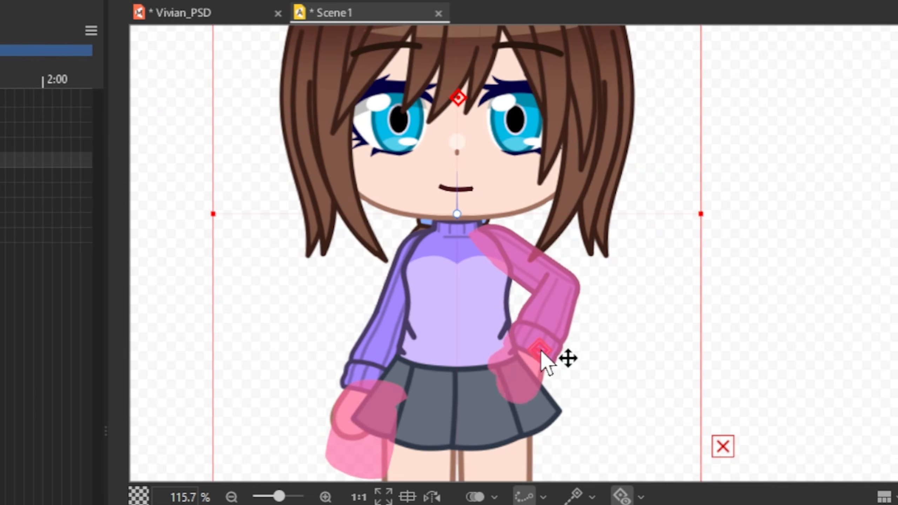
drag(537, 355, 640, 365)
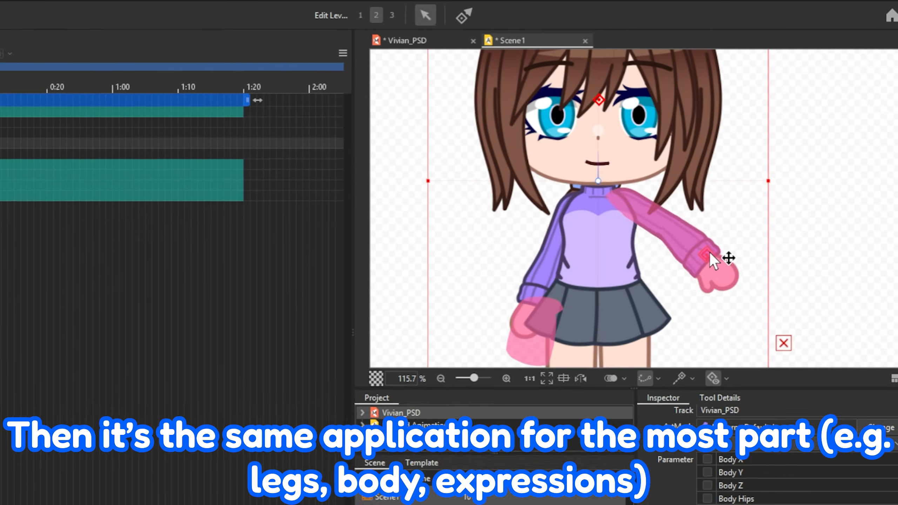
- Bend Vivian's left arm with the Arm L Move controller and add a left shoe controller linked to Thigh L and Leg L
drag(708, 253, 616, 146)
click(706, 284)
click(465, 16)
click(553, 265)
key(ctrl+z)
click(615, 305)
click(689, 263)
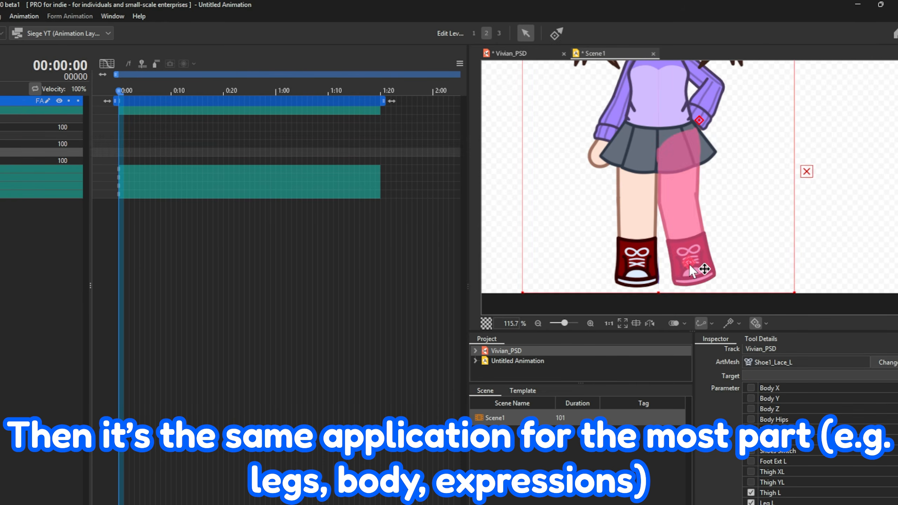
- Link a controller on Vivian's right shoe to the Thigh R and Leg R parameters
scroll(751, 434, down, 2)
click(751, 473)
click(751, 483)
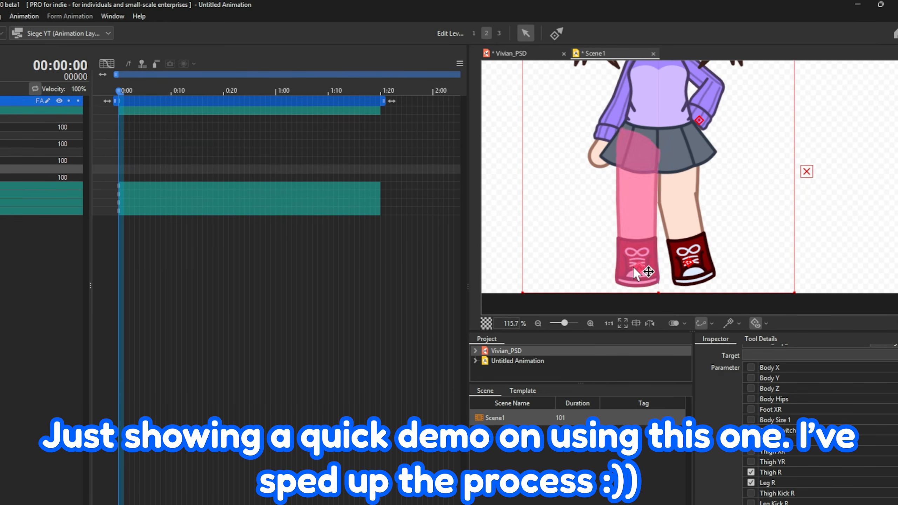
- Add a body controller on the middle of Vivian's chest and shift her torso slightly with it
scroll(759, 407, up, 3)
drag(693, 155, 693, 278)
click(557, 33)
click(653, 198)
click(526, 33)
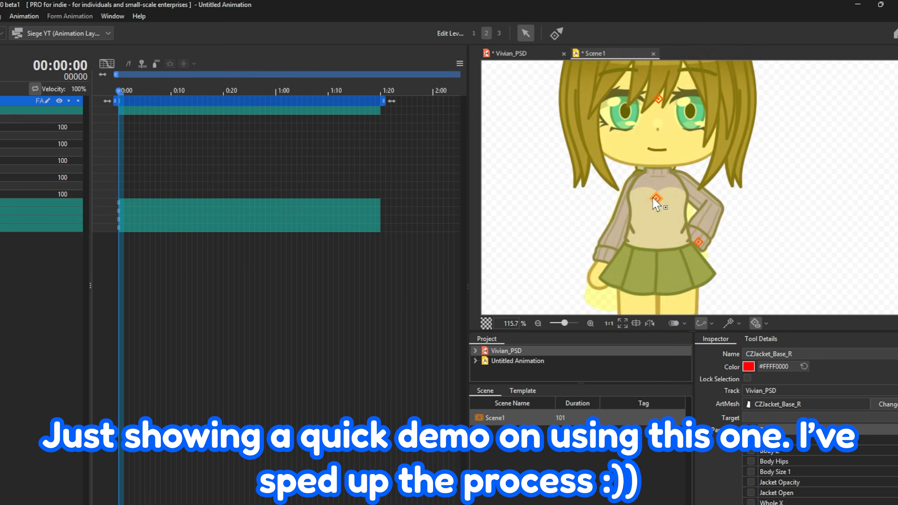
click(653, 198)
scroll(633, 238, down, 3)
drag(650, 140, 647, 140)
- Add a blue controller named Angle XY on Vivian's face, linked to the Angle X and Angle Y parameters
scroll(673, 194, up, 3)
drag(800, 244, 809, 295)
click(798, 213)
click(557, 33)
click(646, 202)
click(748, 367)
click(668, 452)
double_click(806, 355)
text(Angle XY)
click(751, 431)
click(751, 440)
- Turn Vivian's head with the Angle XY controller and adjust her starting pose at the first frame
click(526, 35)
mouse_move(645, 201)
mouse_down()
mouse_move(658, 202)
mouse_move(652, 161)
mouse_move(624, 218)
mouse_move(642, 198)
mouse_up()
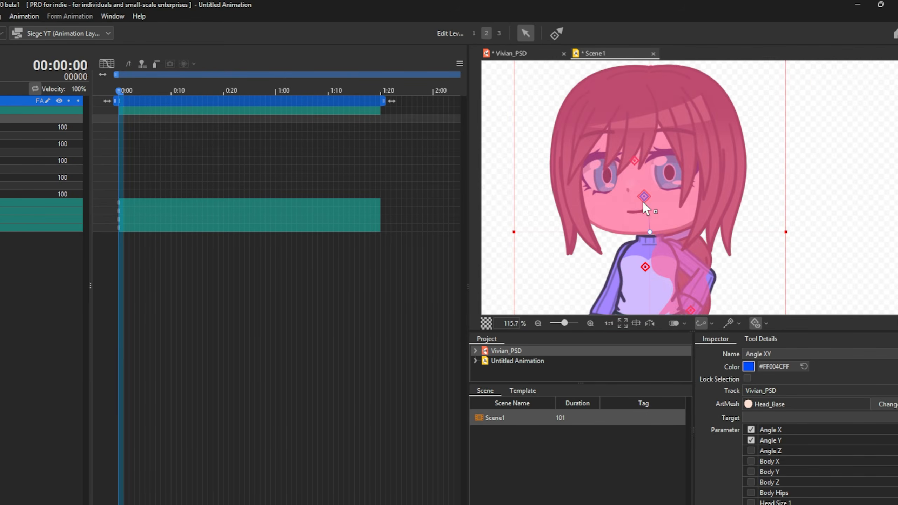
click(778, 219)
scroll(684, 227, down, 3)
drag(685, 290, 681, 234)
- At frame 10, pose Vivian's head, torso, left arm and legs with their controllers
click(172, 91)
click(643, 125)
drag(649, 150, 649, 155)
drag(651, 200, 650, 200)
drag(683, 231, 681, 233)
scroll(683, 157, down, 3)
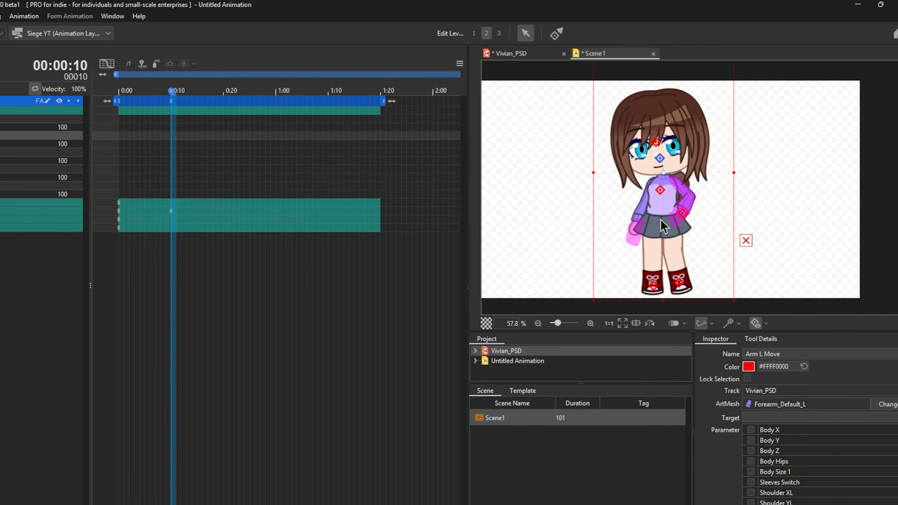
scroll(666, 298, up, 3)
drag(682, 276, 684, 271)
click(650, 277)
- Move the frame 10 keyframes to just after 0:20 and play the animation back
drag(158, 101, 228, 213)
scroll(647, 281, down, 3)
key(space)
key(space)
- At frame 36, pose Vivian's head, torso, left arm and legs with their controllers
click(308, 90)
scroll(649, 171, up, 3)
click(649, 135)
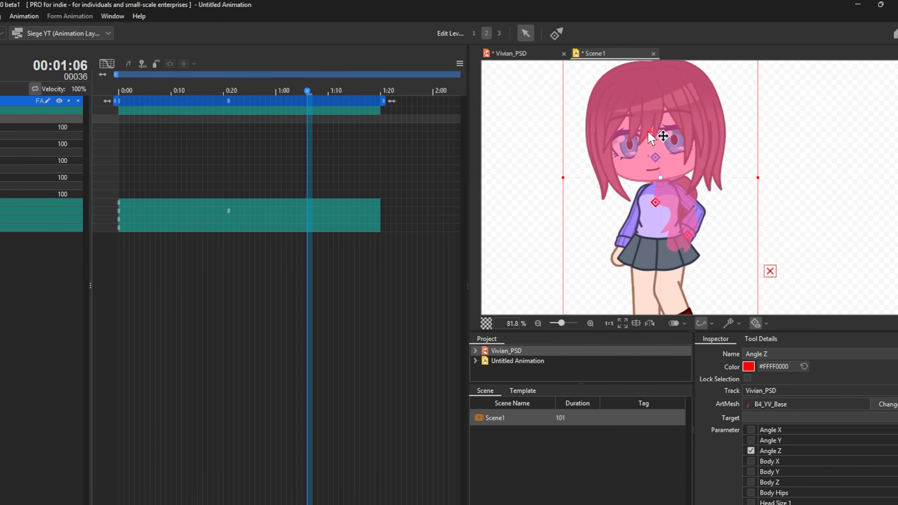
click(656, 203)
click(687, 236)
drag(687, 280, 674, 244)
click(668, 298)
click(634, 303)
- Play Vivian's animation from the first frame, box-select its keyframes, and play it again
click(119, 91)
key(space)
key(space)
drag(297, 103, 118, 122)
key(space)
key(space)
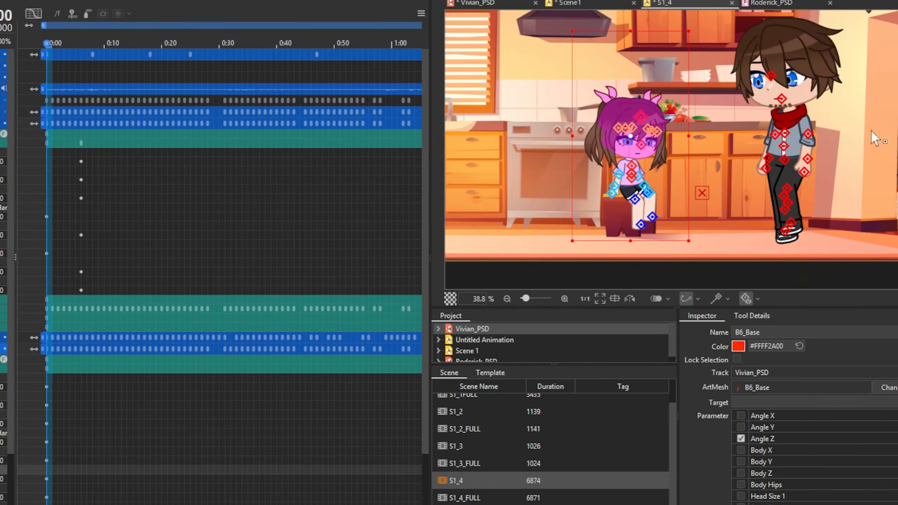
- In the S1_4 kitchen scene, adjust Roderick's body and arm pose with his controllers
scroll(2, 58, down, 3)
scroll(798, 187, up, 2)
drag(781, 181, 773, 211)
drag(754, 244, 718, 191)
mouse_move(710, 260)
mouse_down()
mouse_move(803, 272)
mouse_move(715, 270)
mouse_up()
scroll(702, 126, down, 2)
scroll(702, 131, up, 3)
- Tilt and turn Roderick's head, shift his torso, and swing his left elbow outward with the controllers
click(685, 209)
drag(633, 188, 662, 189)
scroll(664, 191, down, 3)
scroll(677, 40, up, 2)
click(655, 62)
drag(616, 43, 654, 61)
mouse_move(673, 112)
mouse_down()
mouse_move(663, 111)
mouse_move(674, 113)
mouse_up()
drag(726, 181, 773, 186)
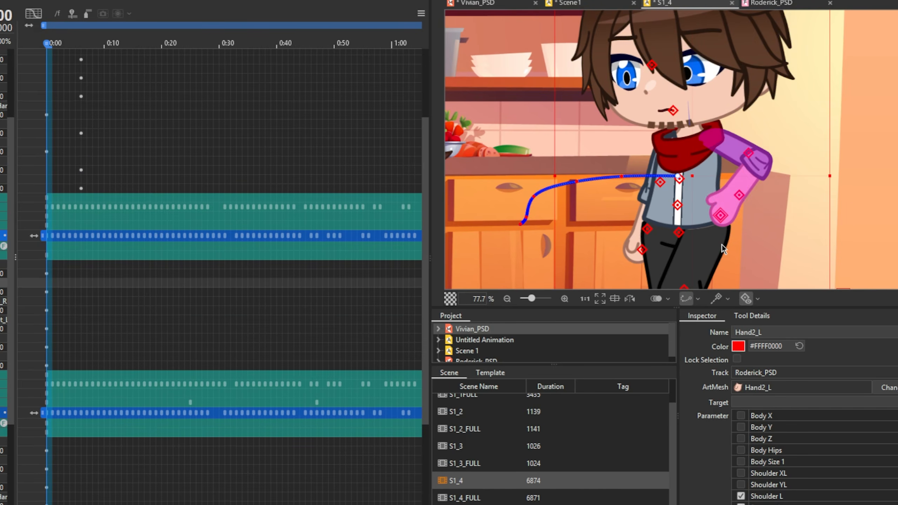
scroll(724, 249, down, 2)
scroll(230, 248, up, 5)
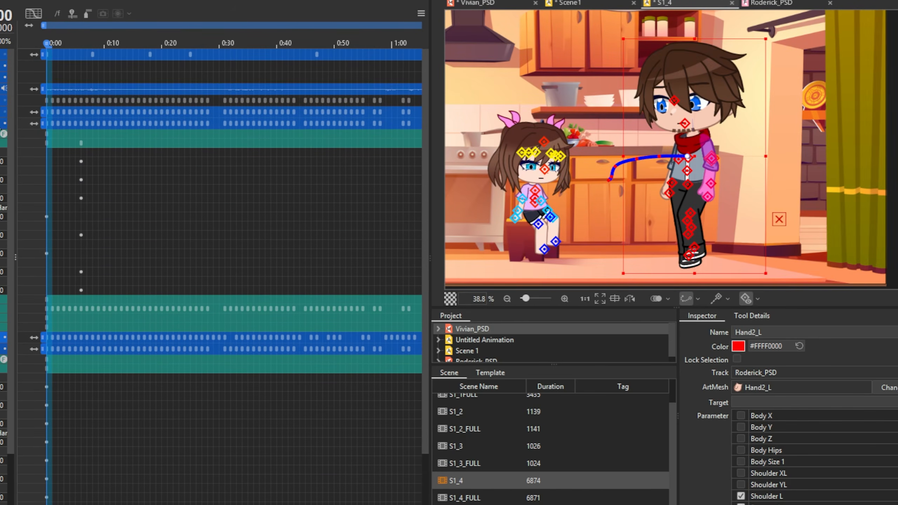
scroll(619, 160, up, 3)
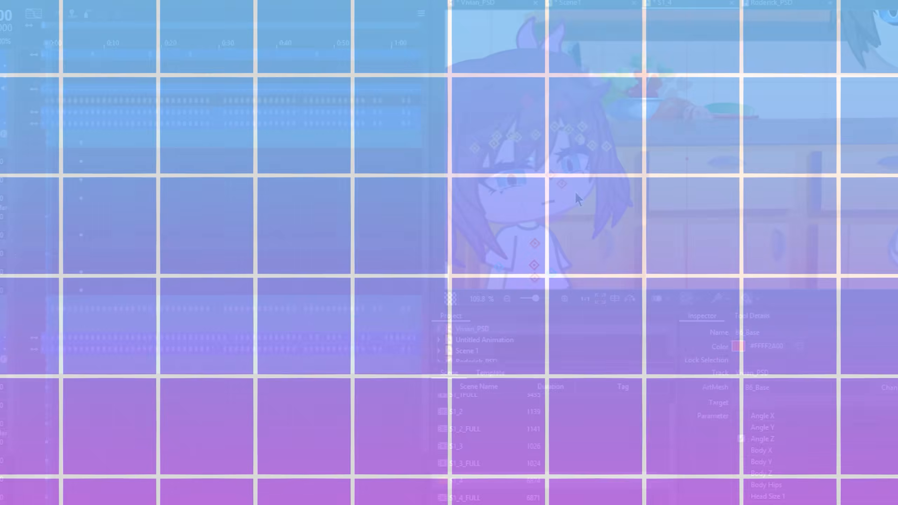